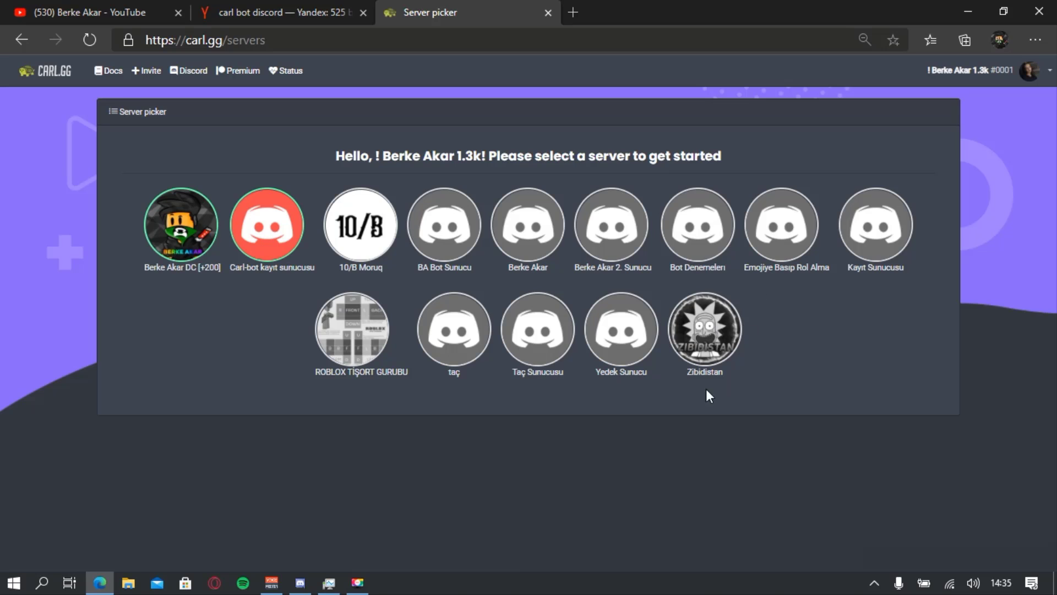
Add carl-bot to the Emojiye Basıp Rol Alma server, authorizing all requested permissions and ticking the not-a-robot check
left_click(785, 233)
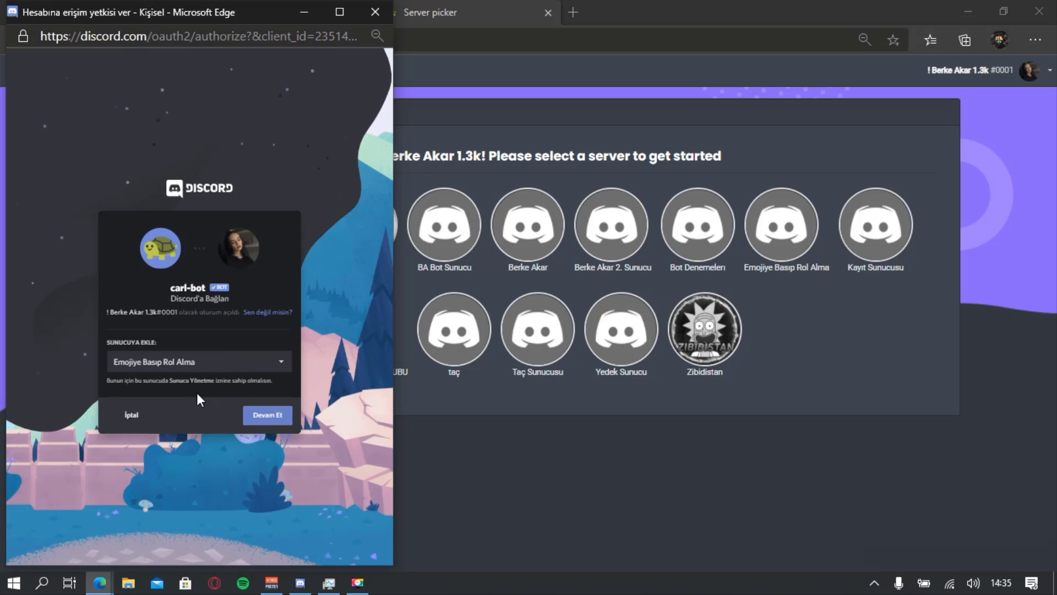
left_click(264, 414)
scroll(263, 411, "down", 5)
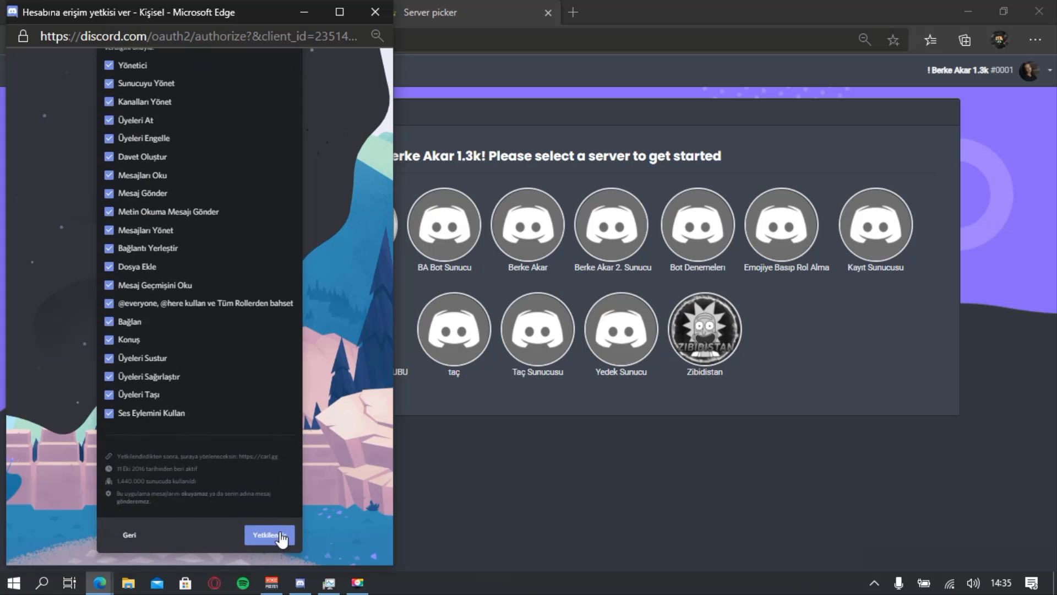
left_click(272, 536)
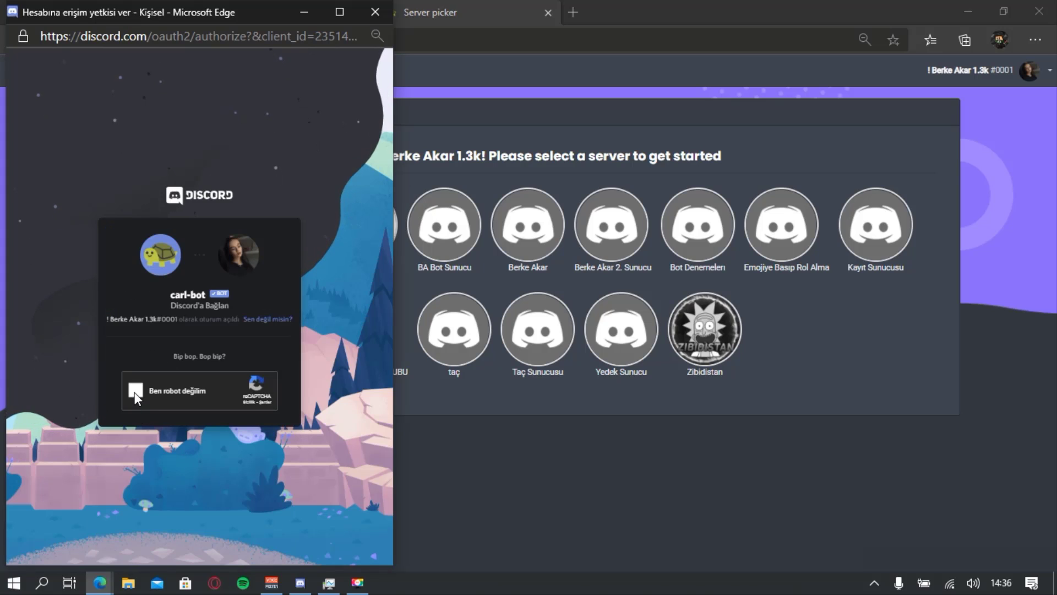
left_click(134, 391)
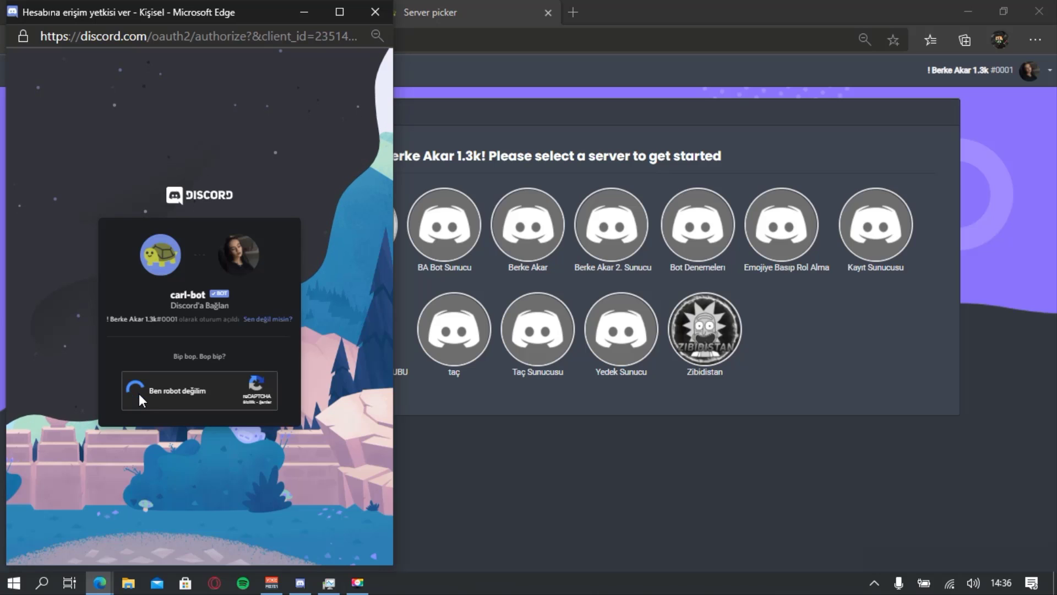
Switch to Discord and give Carl-bot the Bot role in the Emojiye Basıp Rol Alma server
left_click(300, 582)
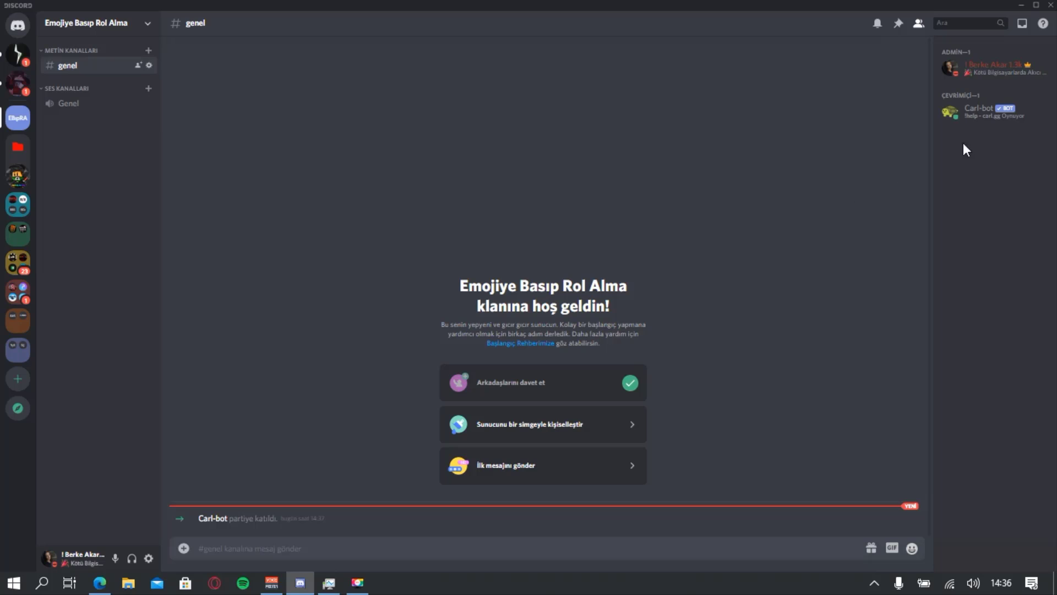
left_click(972, 113)
left_click(851, 237)
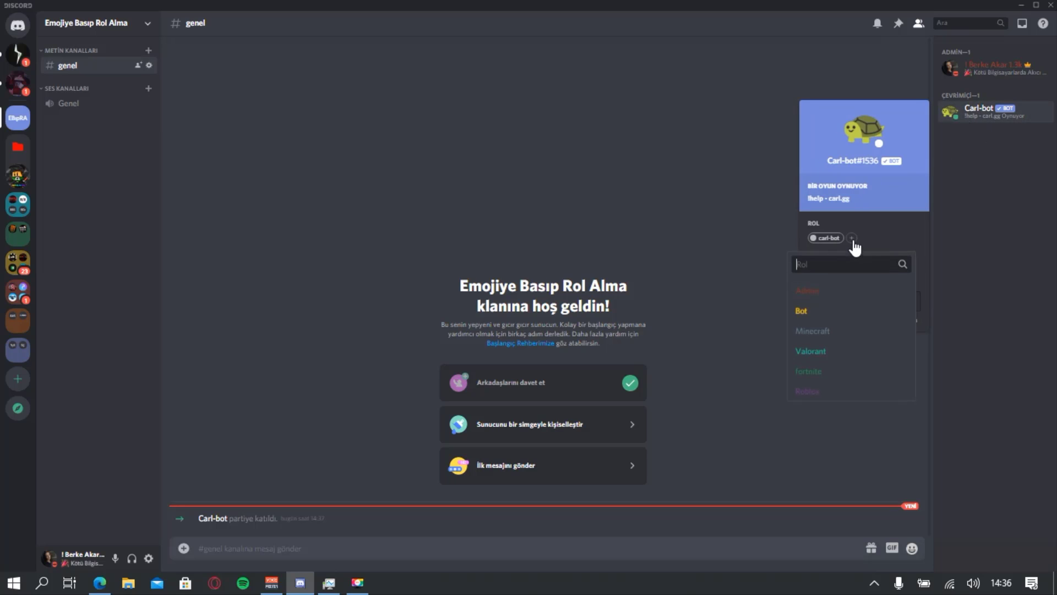
left_click(824, 309)
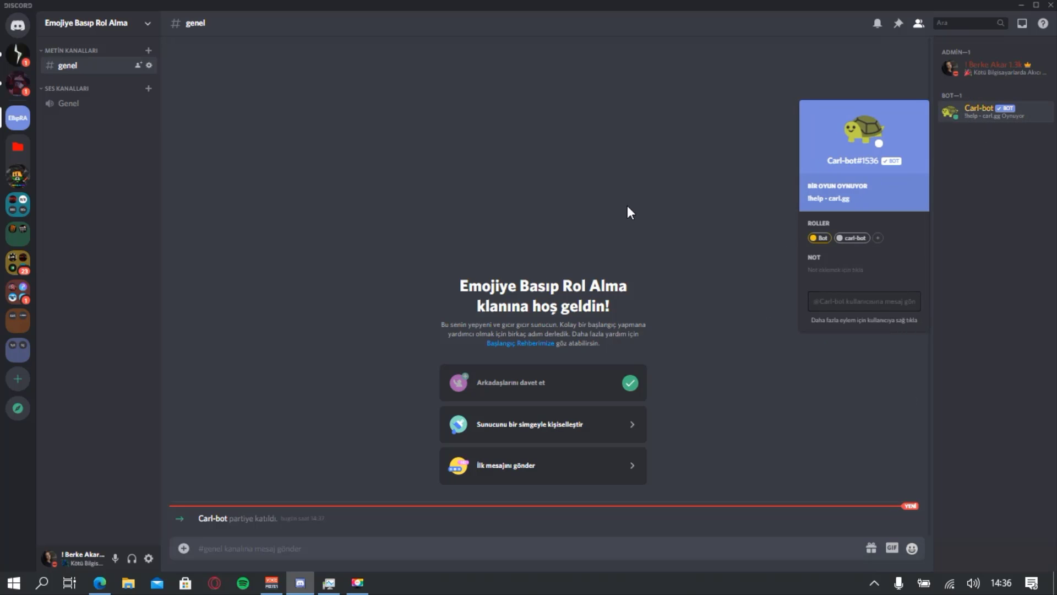
left_click(573, 196)
left_click(100, 23)
left_click(132, 91)
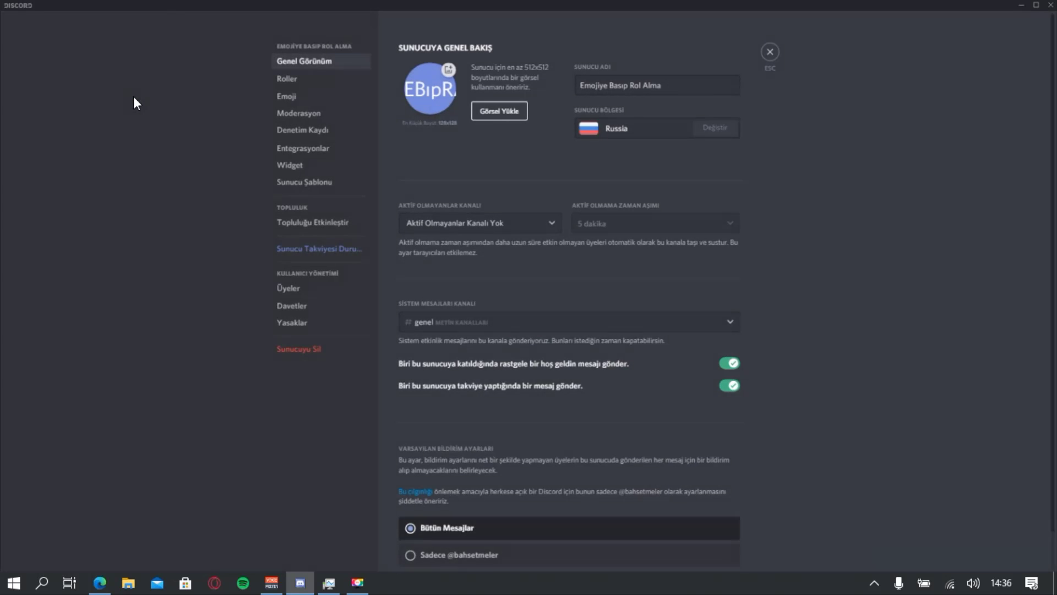
left_click(307, 77)
left_click(404, 81)
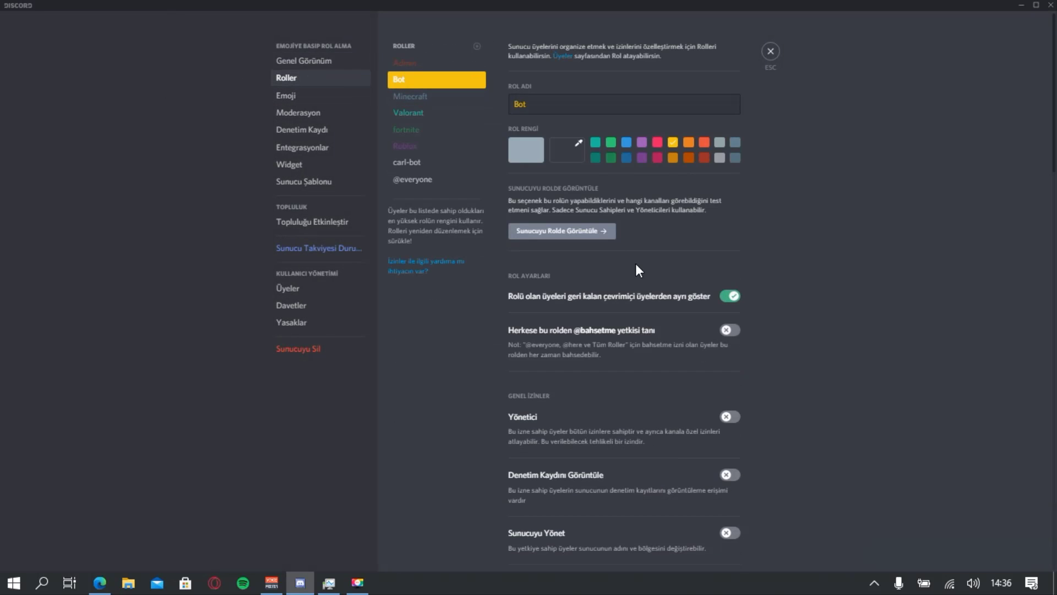
scroll(635, 263, "down", 3)
left_click(730, 175)
left_click(730, 319)
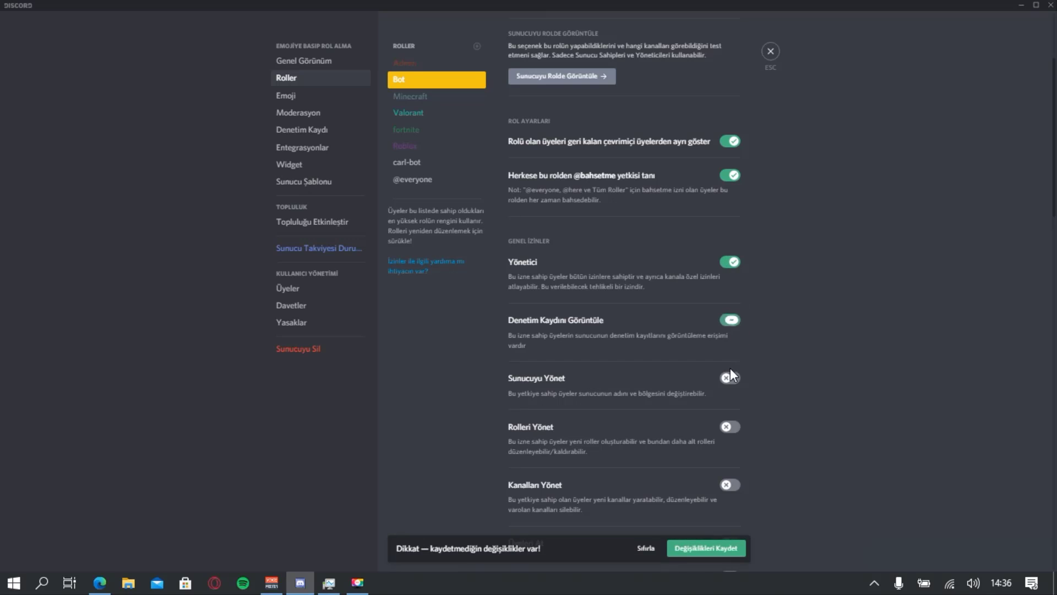
left_click(730, 377)
left_click(730, 426)
left_click(730, 484)
scroll(654, 435, "down", 5)
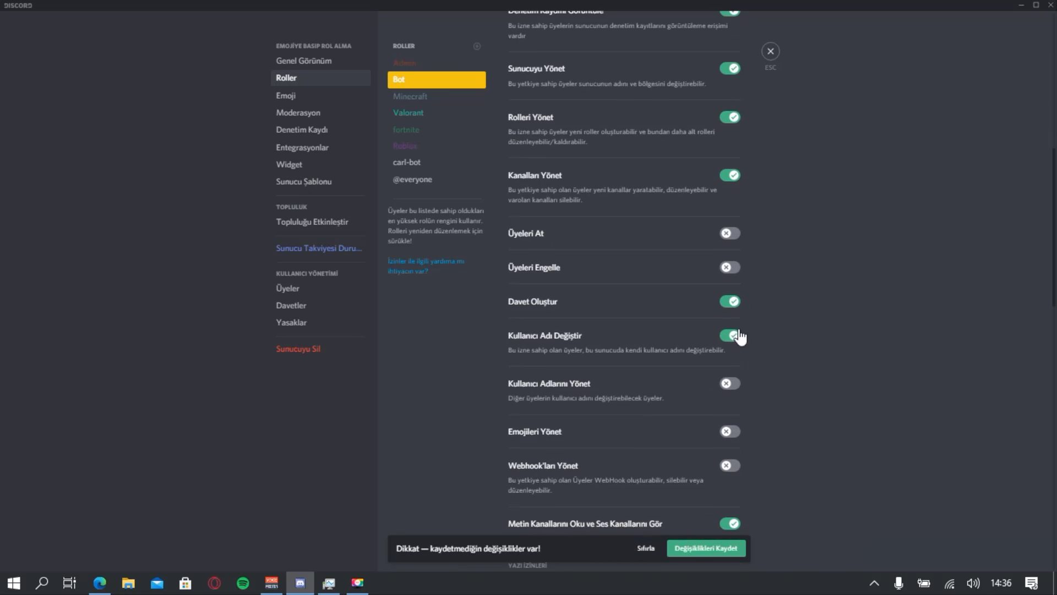
Enable Üyeleri At, Üyeleri Engelle, Kullanıcı Adlarını Yönet, Emojileri Yönet, Webhook'ları Yönet and Metin Okuma Mesajı Gönder for the Bot role
left_click(730, 267)
scroll(727, 303, "down", 4)
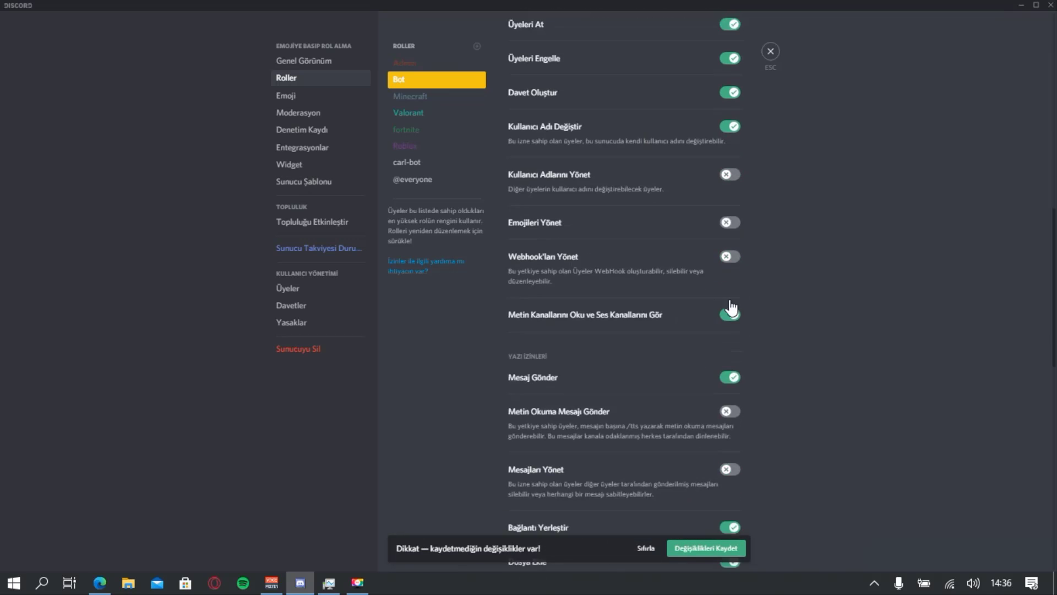
left_click(730, 151)
left_click(730, 199)
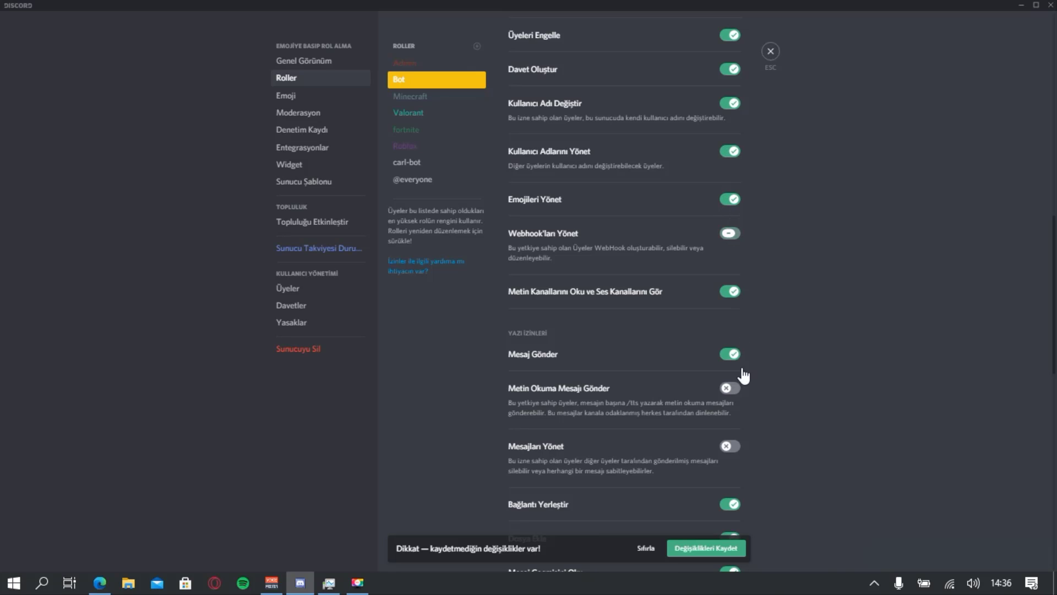
left_click(730, 388)
left_click(730, 233)
scroll(673, 252, "down", 6)
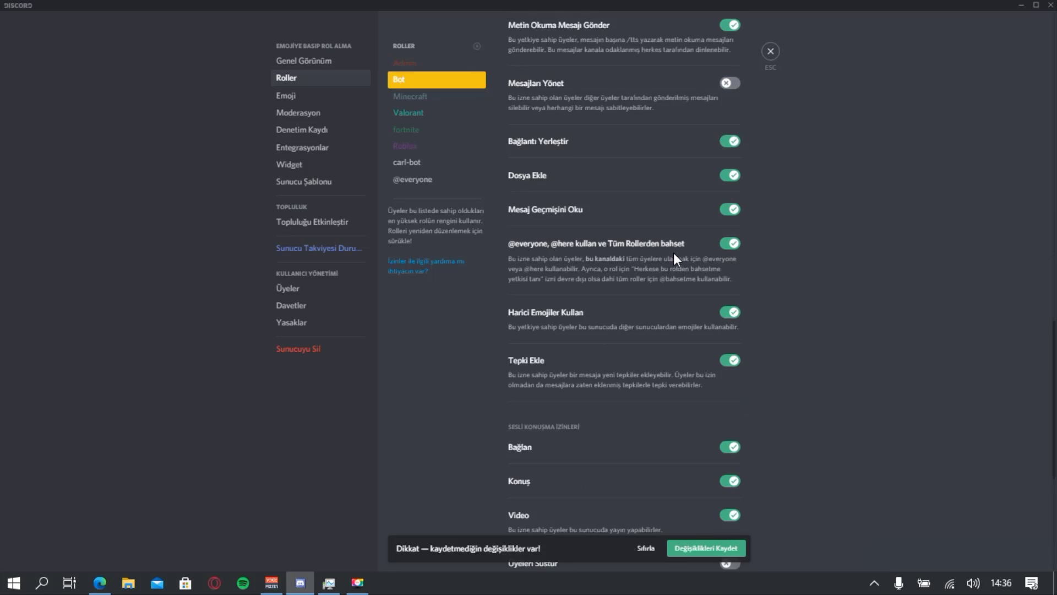
Enable Mesajları Yönet, Üyeleri Sustur, Üyeleri Sağırlaştır, Üyeleri Taşı and Öncelikli Konuşmacı for the Bot role
left_click(730, 55)
scroll(693, 311, "down", 5)
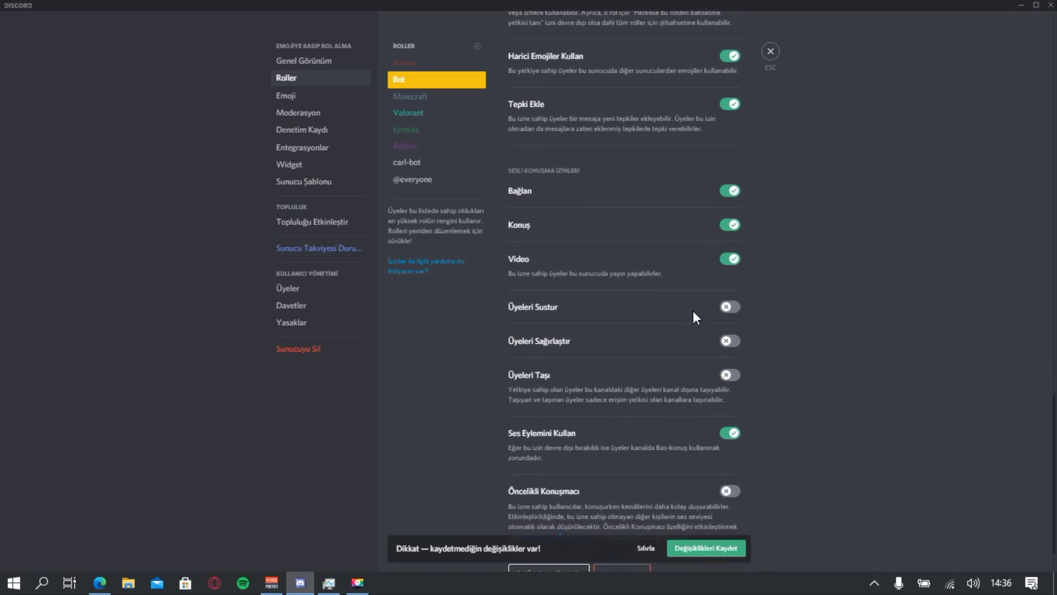
left_click(730, 254)
left_click(730, 287)
left_click(730, 321)
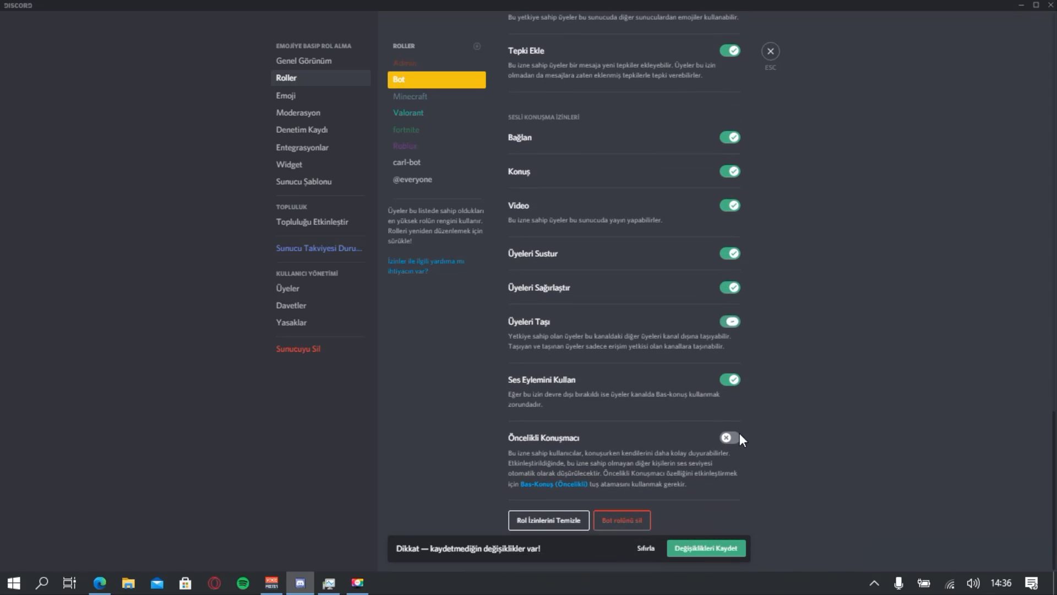
left_click(730, 437)
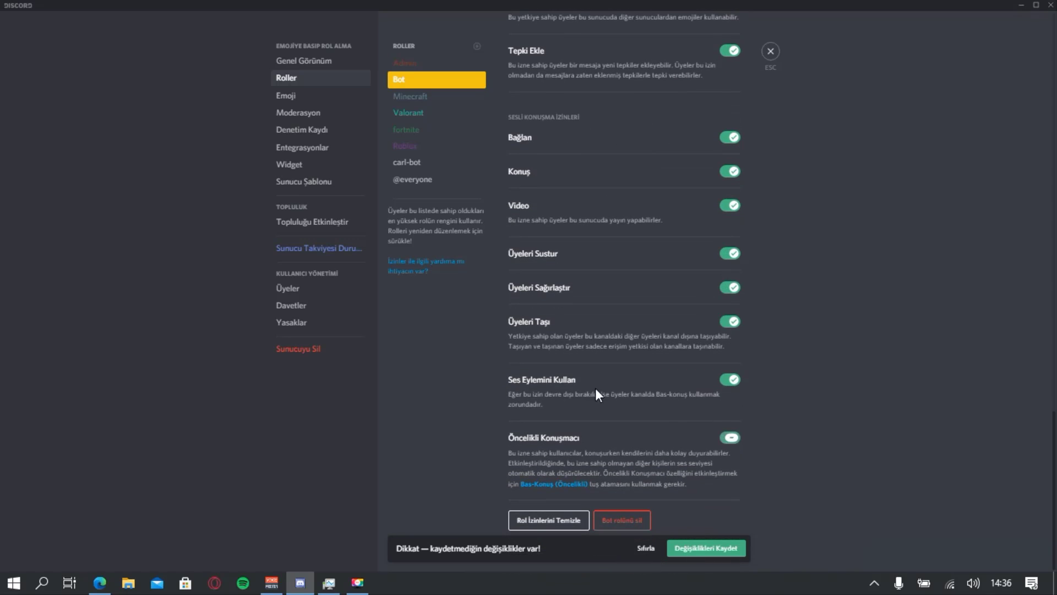
Select the carl-bot role and move it to the top of the role order, above the Admin role
mouse_move(425, 167)
left_mouse_down()
mouse_move(415, 151)
mouse_move(426, 172)
left_mouse_up()
left_click(427, 173)
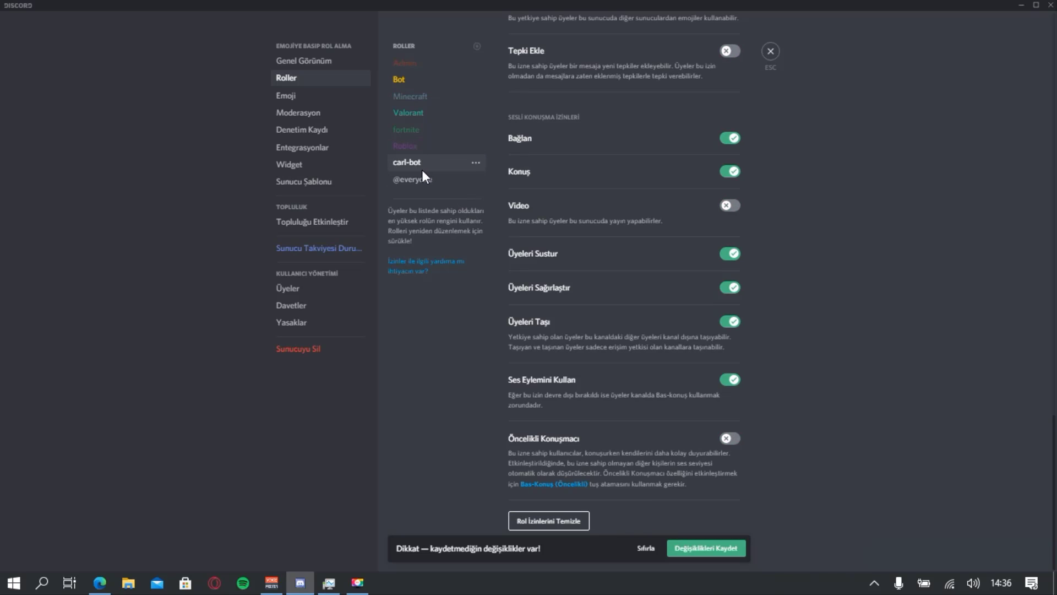
left_click_drag(428, 169, 433, 67)
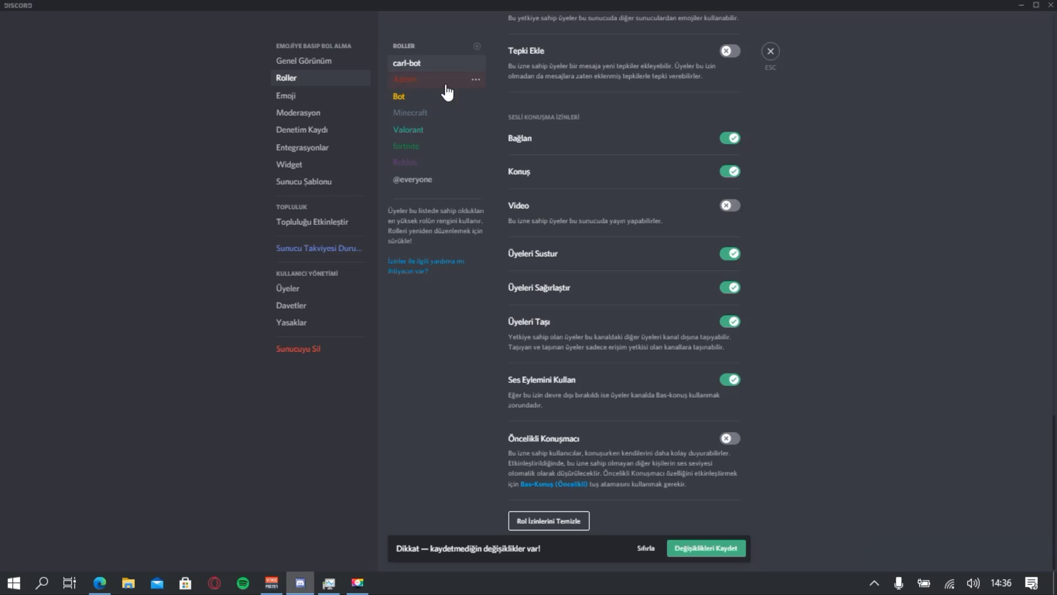
Enable the Öncelikli Konuşmacı and Tepki Ekle permissions for the carl-bot role
left_click(729, 438)
scroll(632, 349, "up", 5)
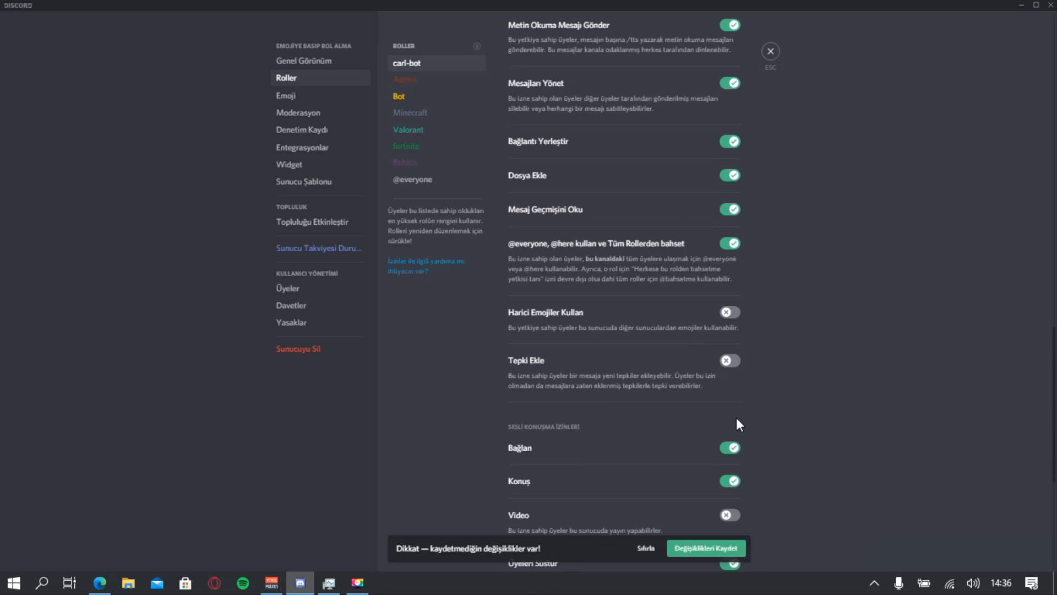
left_click(727, 359)
scroll(722, 233, "up", 5)
scroll(733, 342, "down", 5)
Enable Emojileri Yönet, Kullanıcı Adlarını Yönet and Kullanıcı Adı Değiştir for the carl-bot role
scroll(725, 318, "up", 10)
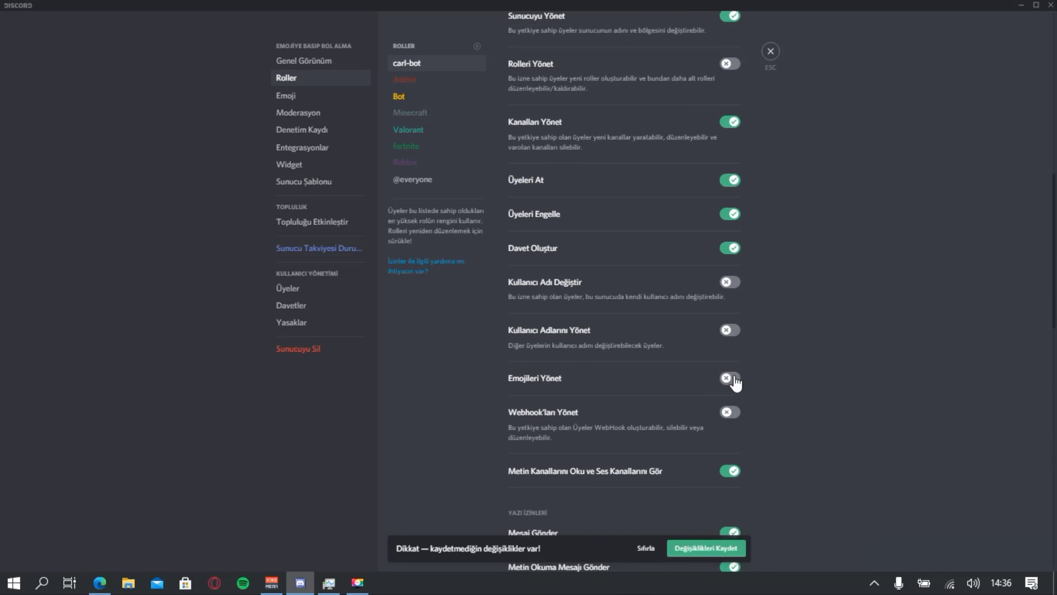
left_click(729, 378)
left_click(729, 330)
left_click(729, 281)
scroll(660, 408, "up", 4)
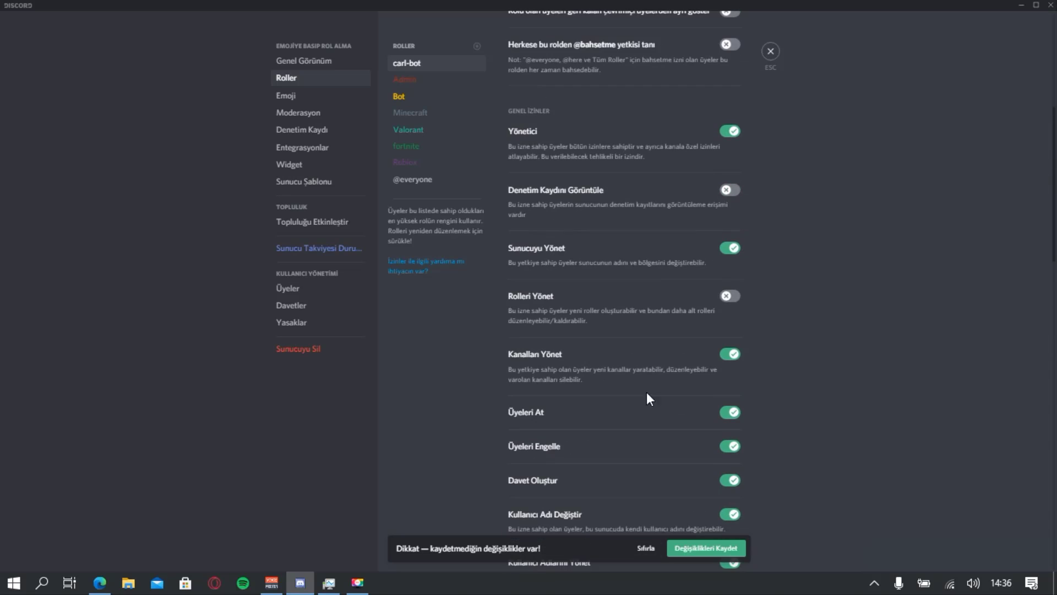
left_click(729, 297)
scroll(658, 339, "up", 2)
left_click(730, 145)
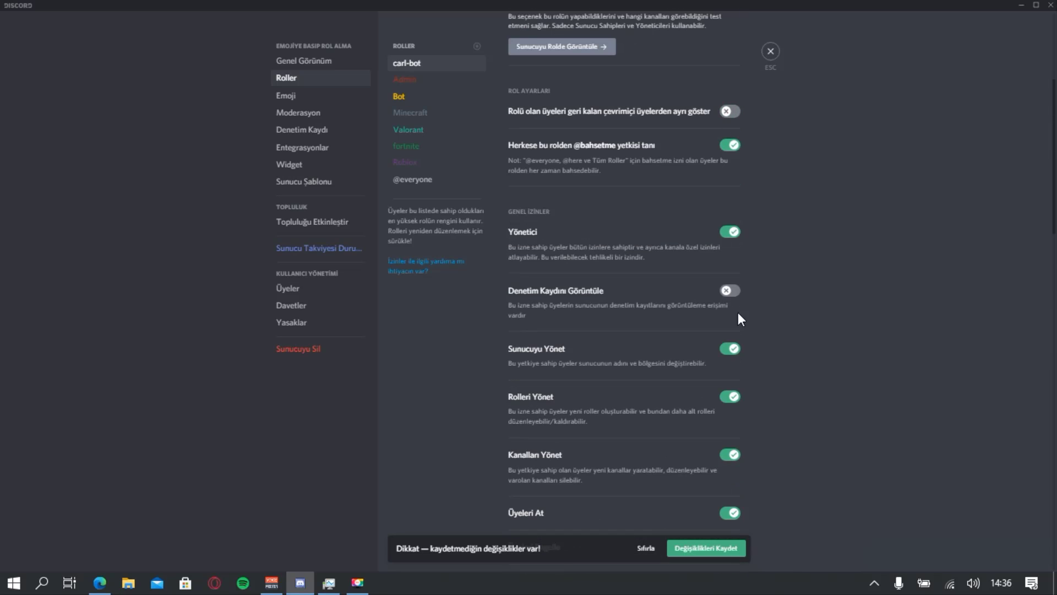
left_click(729, 290)
left_click(705, 548)
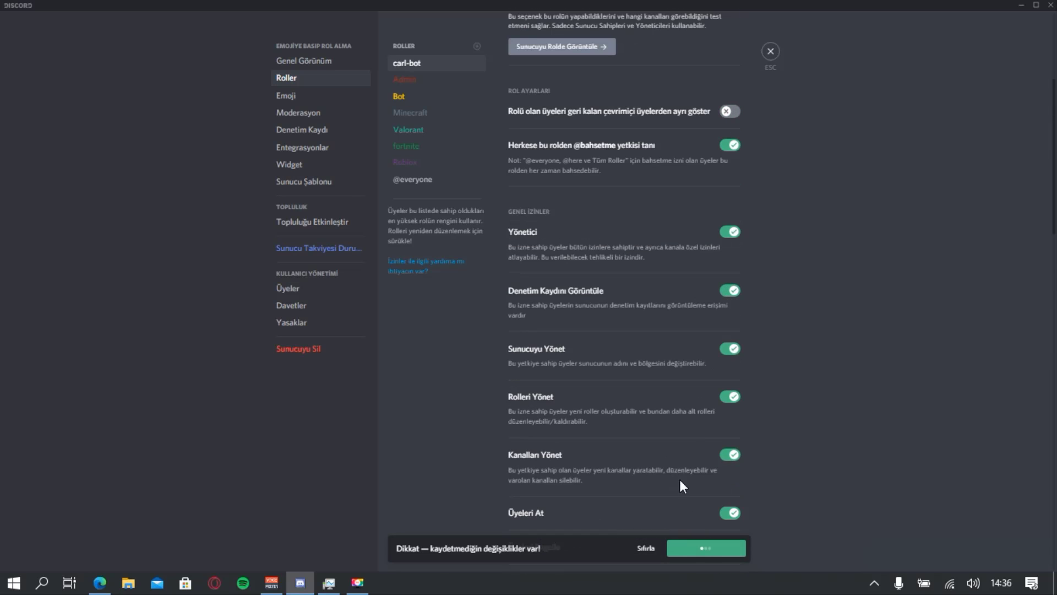
left_click(770, 51)
left_click(770, 51)
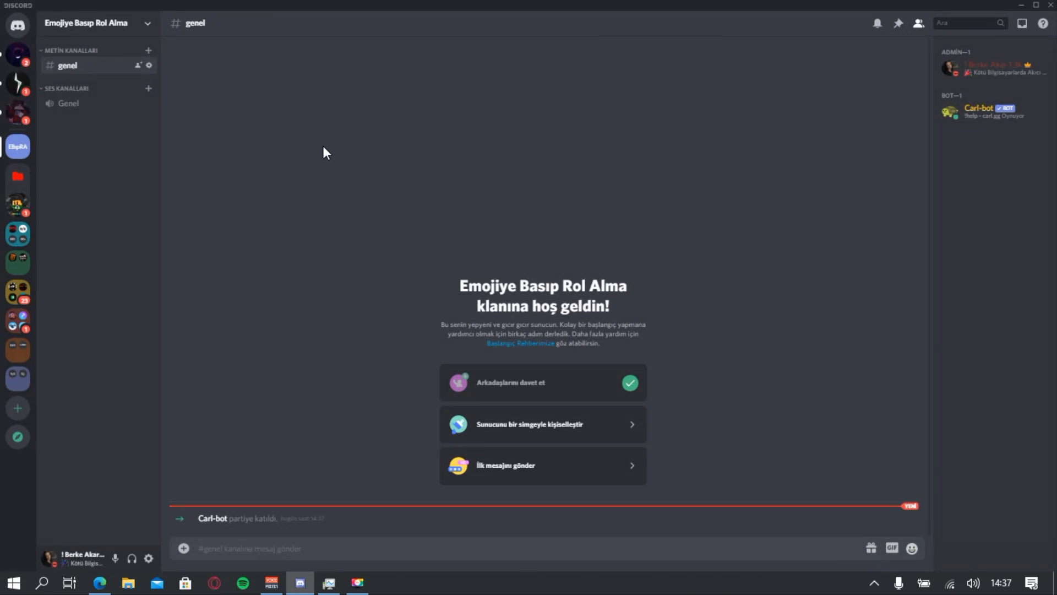
Switch to the Carl-bot dashboard in Edge and open its reaction roles page, translated into Turkish
left_click(101, 583)
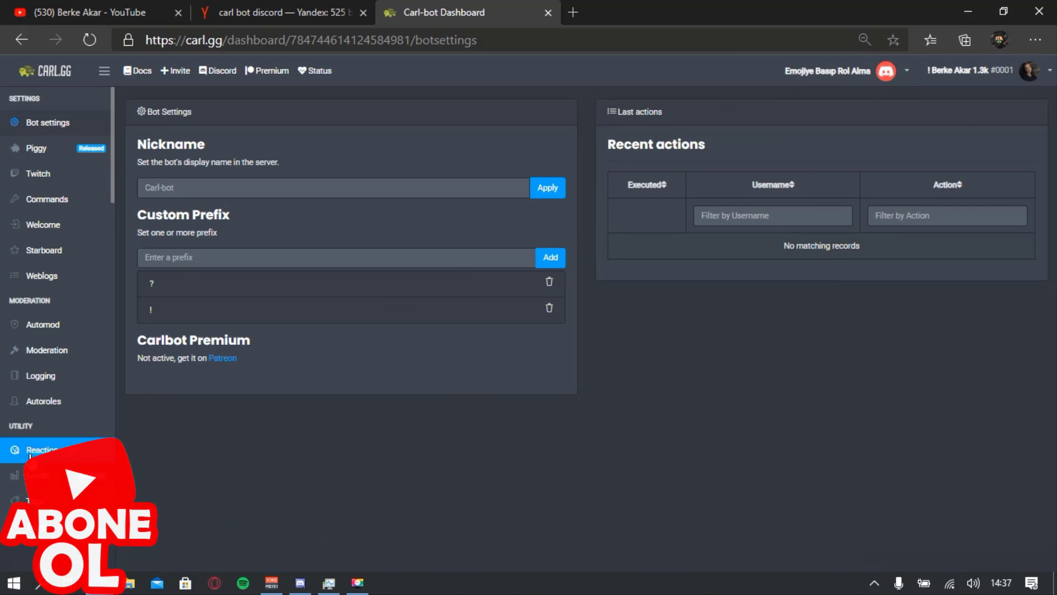
right_click(209, 441)
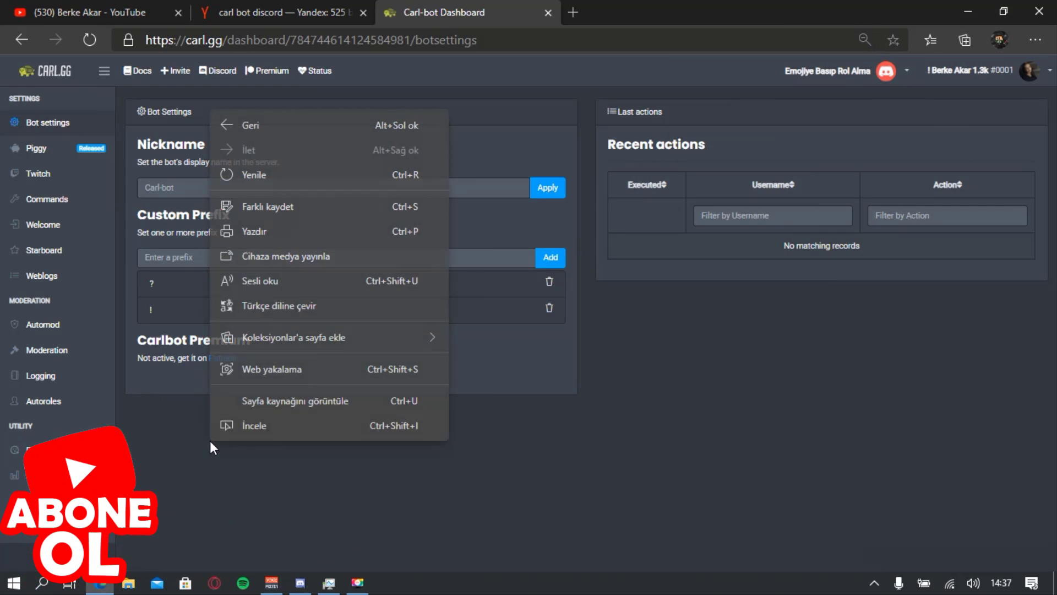
left_click(263, 309)
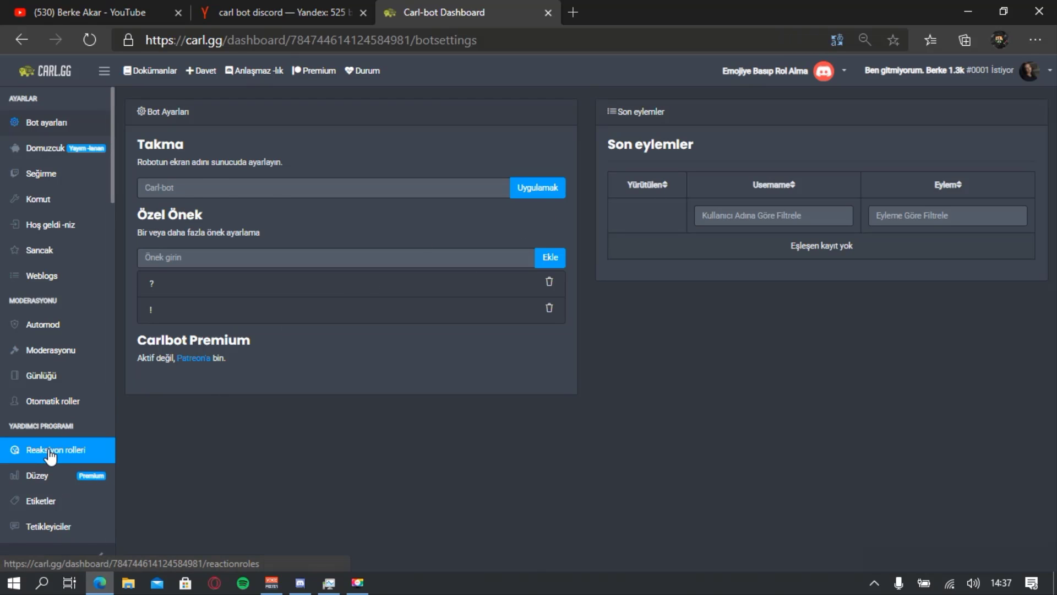
left_click(50, 452)
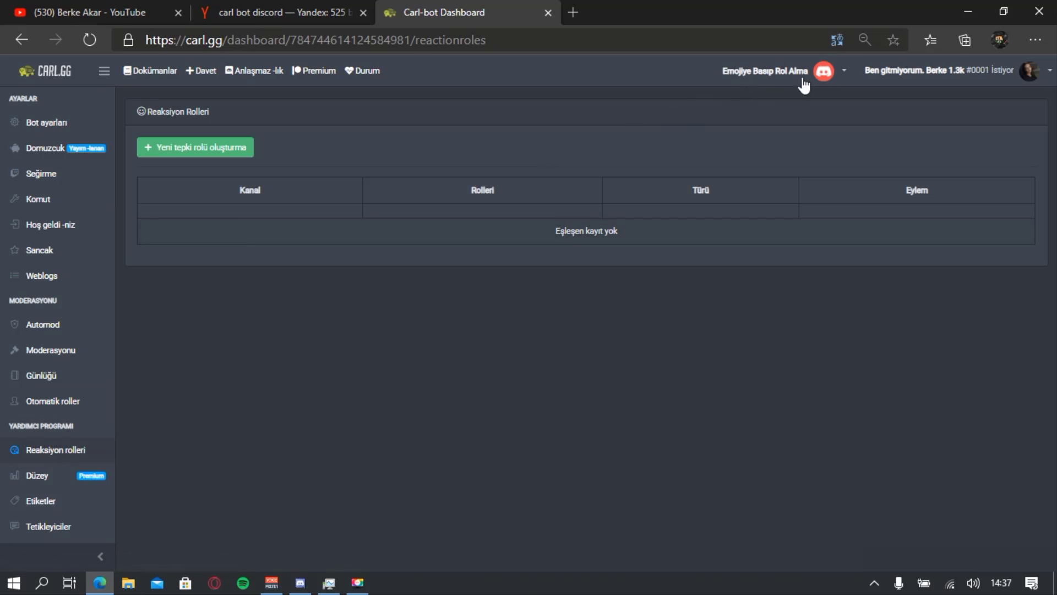
Return the reaction roles page to its original English text and reload it
left_click(837, 39)
left_click(786, 187)
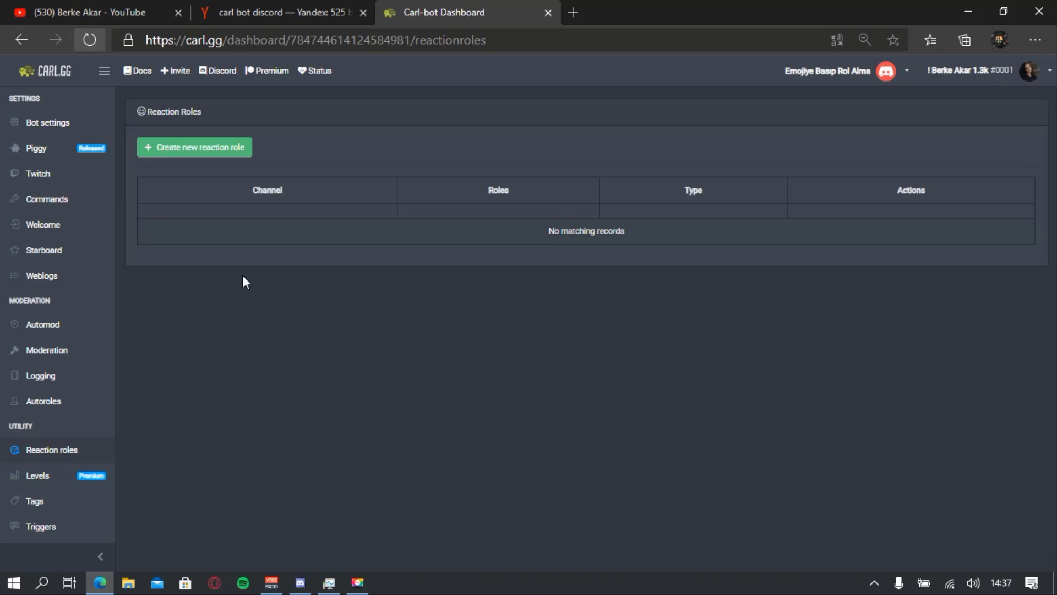
left_click(88, 41)
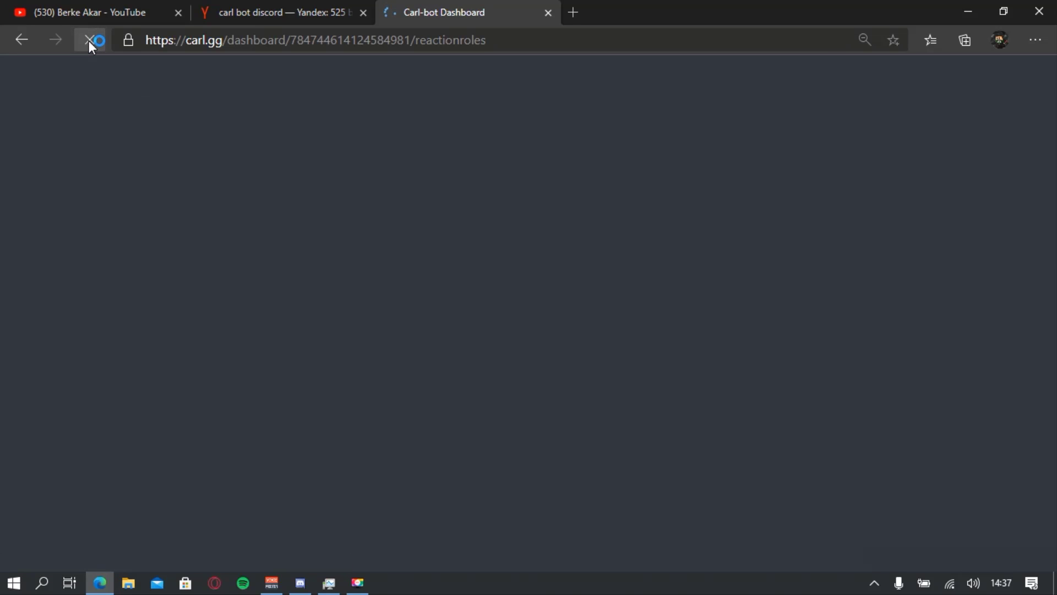
left_click(367, 318)
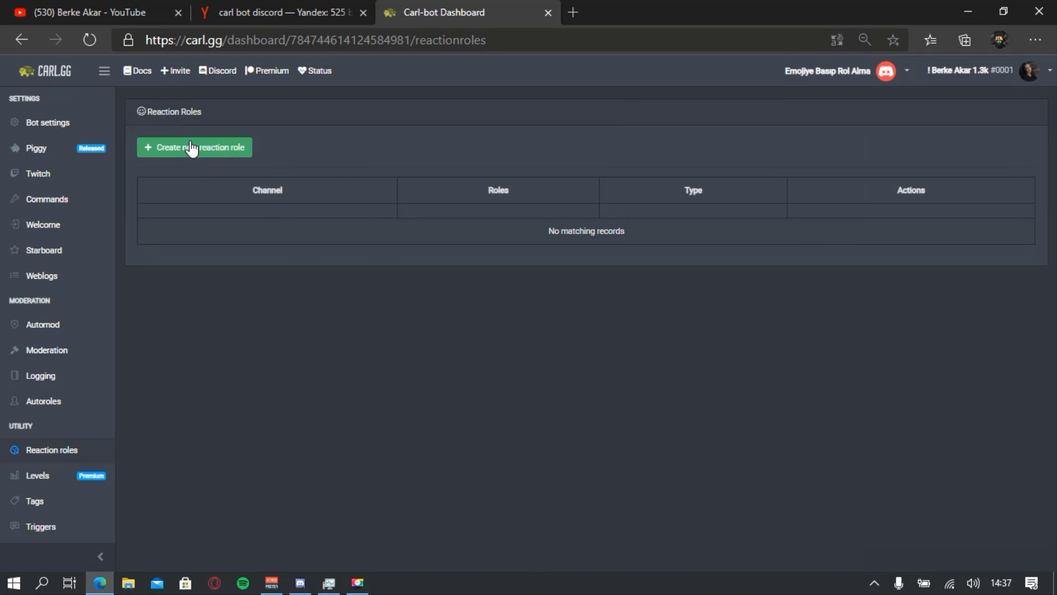
Start creating a new reaction role and look over the options in its form
left_click(192, 166)
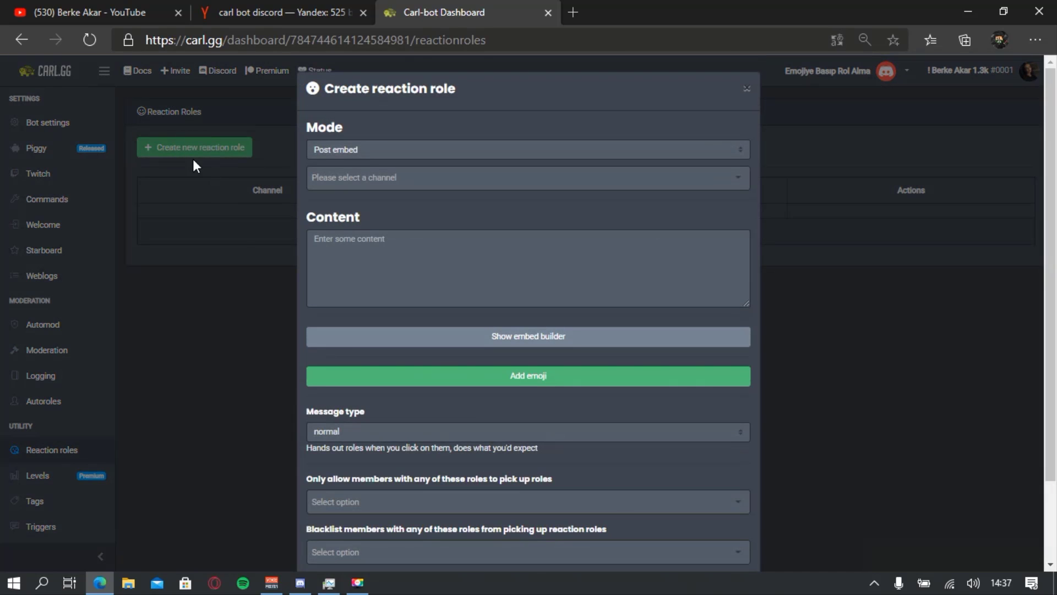
scroll(459, 411, "down", 2)
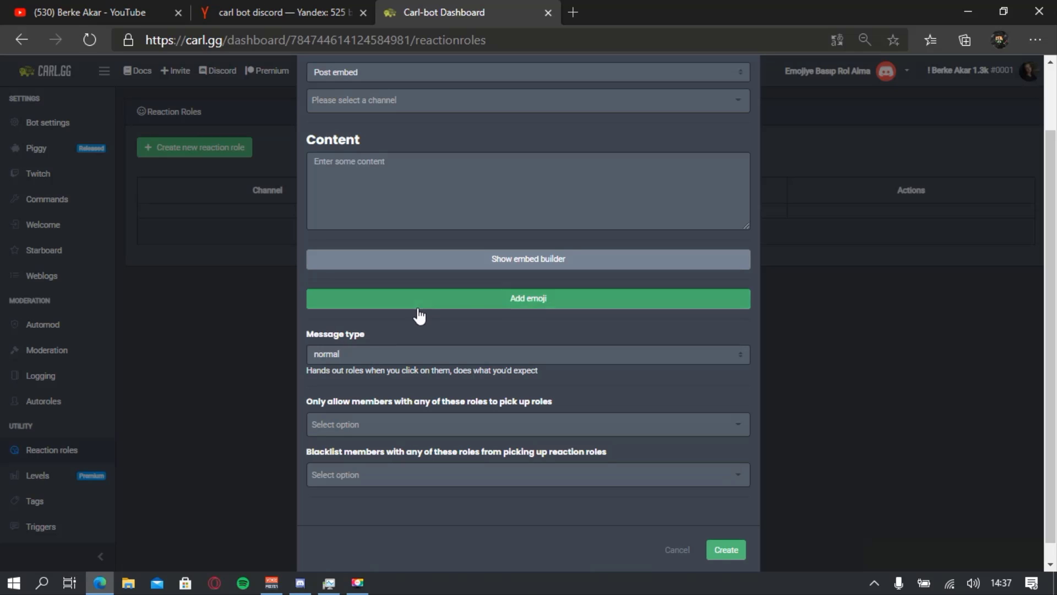
scroll(372, 203, "up", 2)
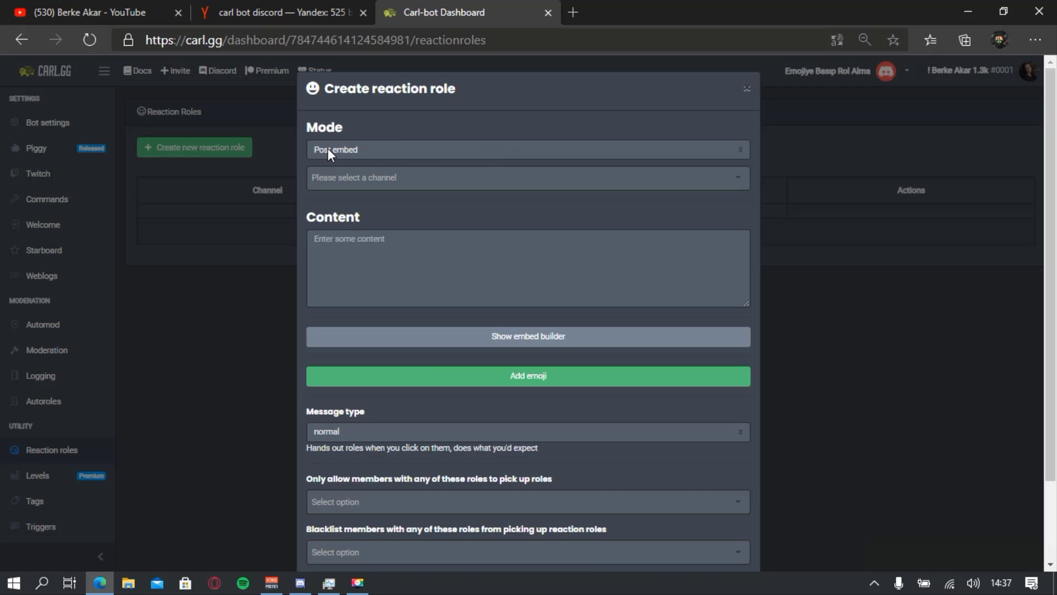
Keep the reaction role in Post embed mode and select genel as its channel
left_click(381, 145)
left_click(343, 178)
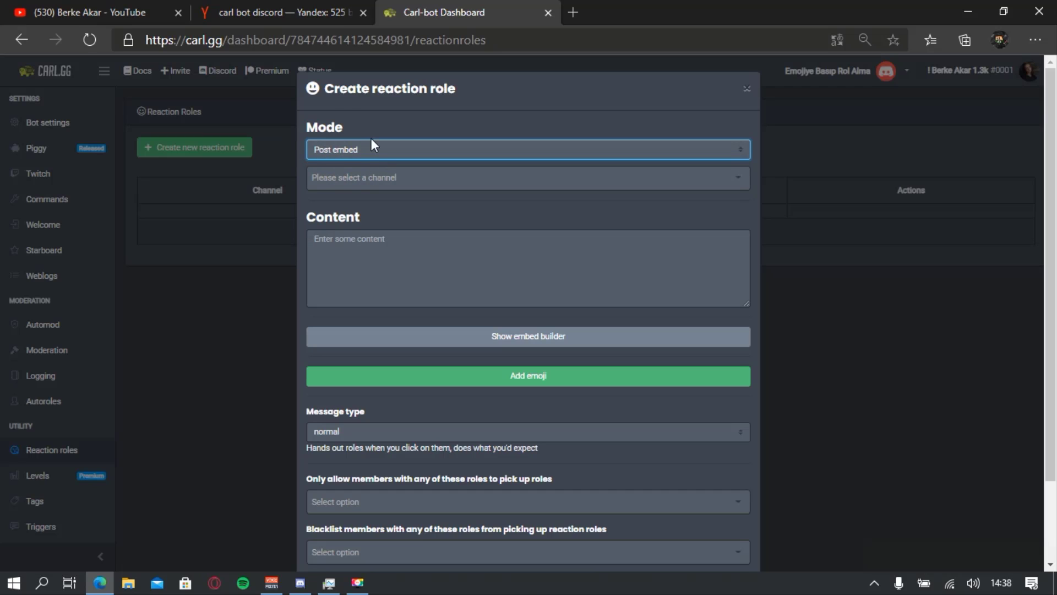
left_click(398, 179)
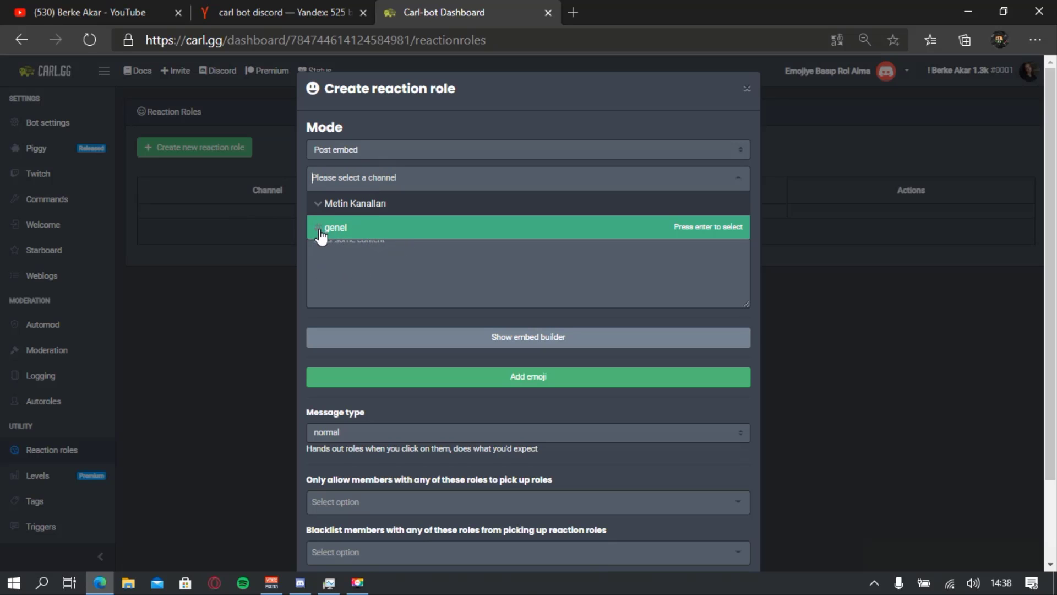
left_click(350, 231)
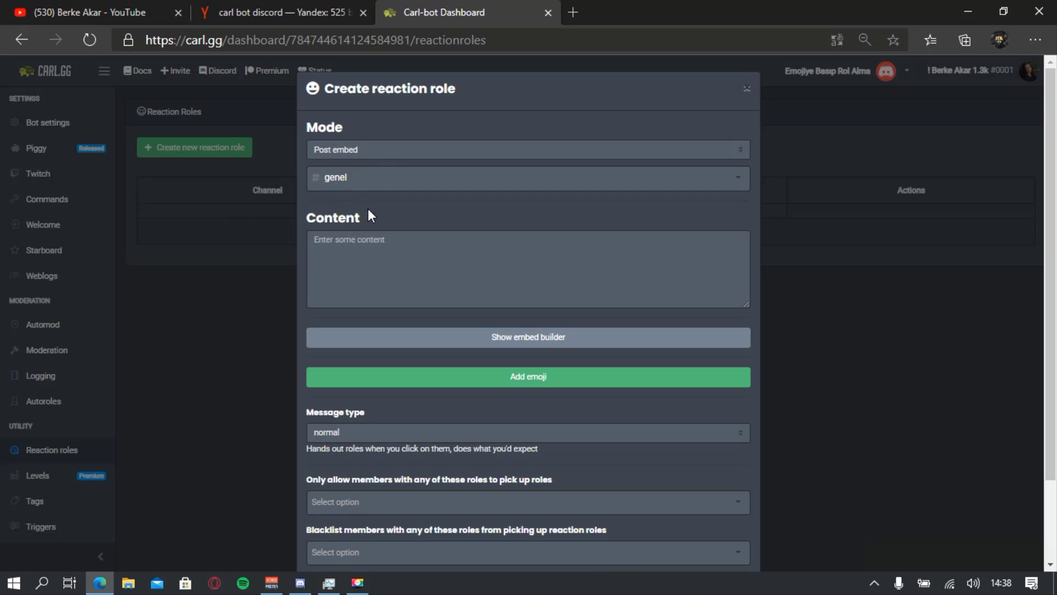
Look at the genel channel in Discord, return to the dashboard in Edge and enter "Oynadığınız Oyunları Seçiniz" as the message content
left_click(300, 582)
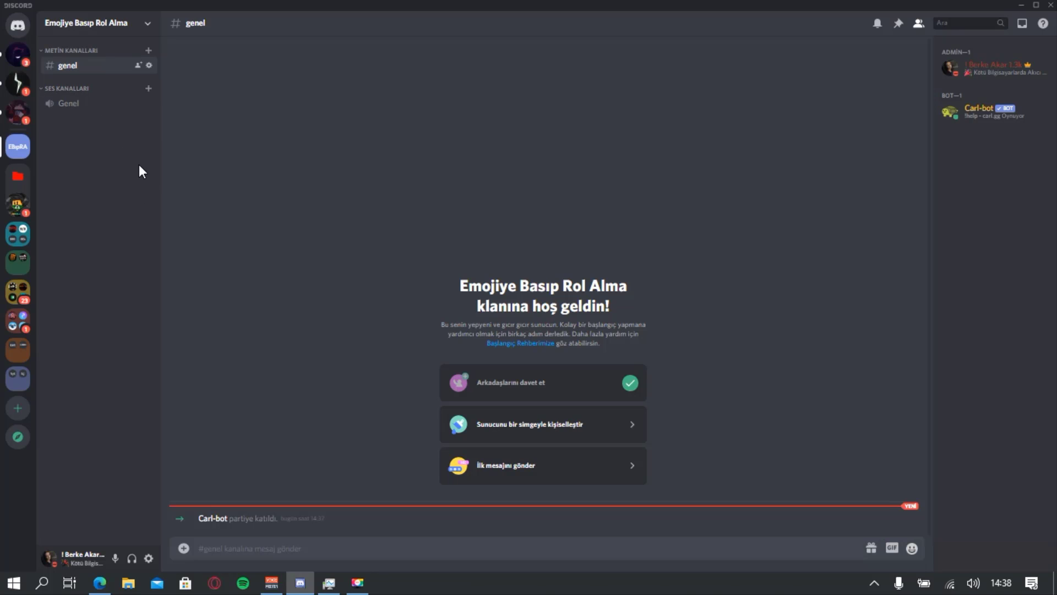
left_click(99, 583)
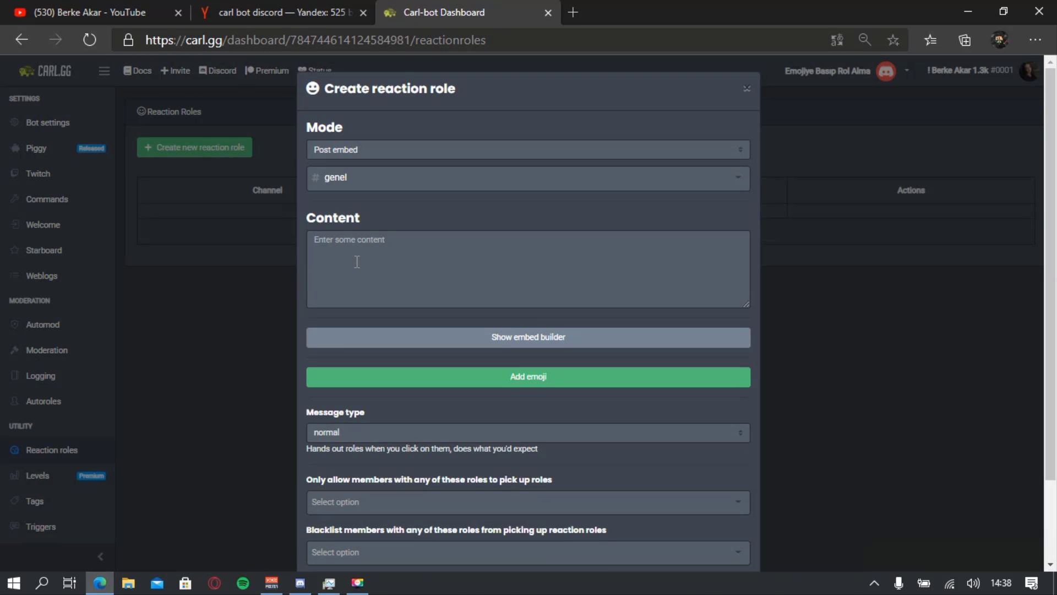
left_click(425, 254)
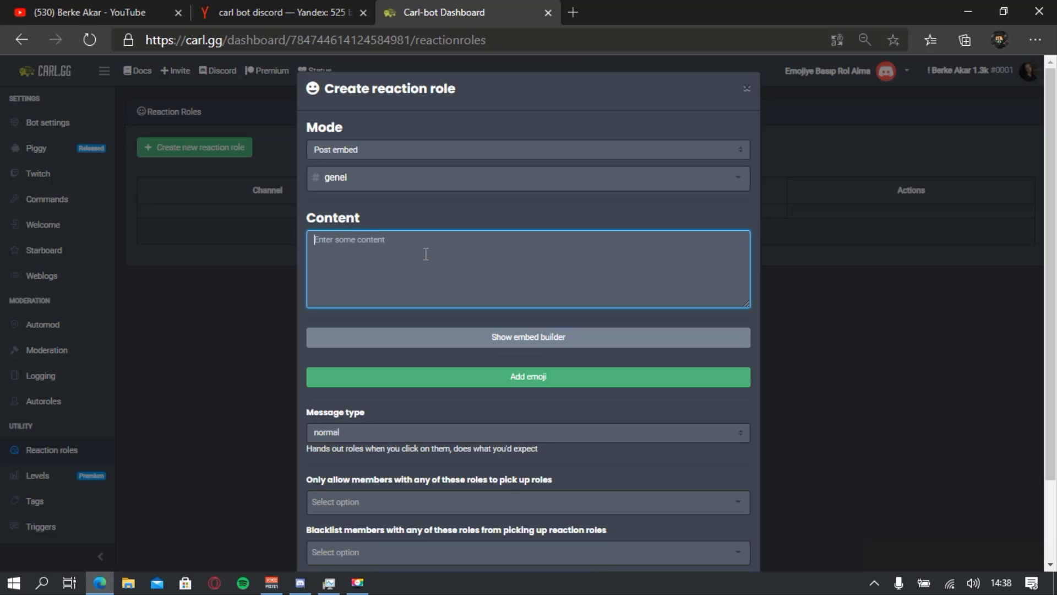
type("Oynadığınız Oyunları Seçiniz")
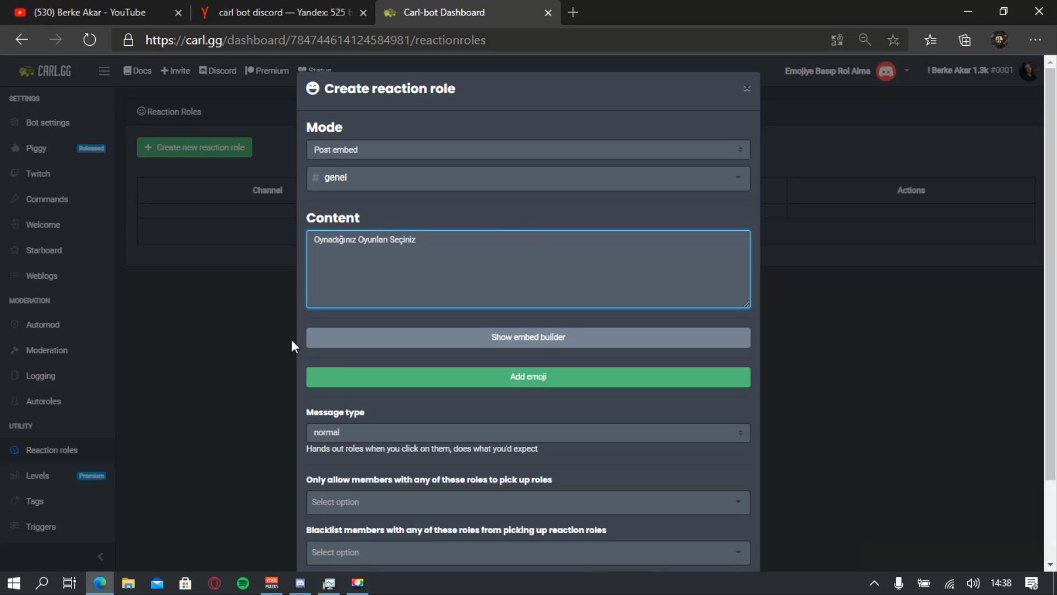
Add four reaction emojis to the message: blue circle, red circle, fire and crescent moon
scroll(463, 395, "down", 2)
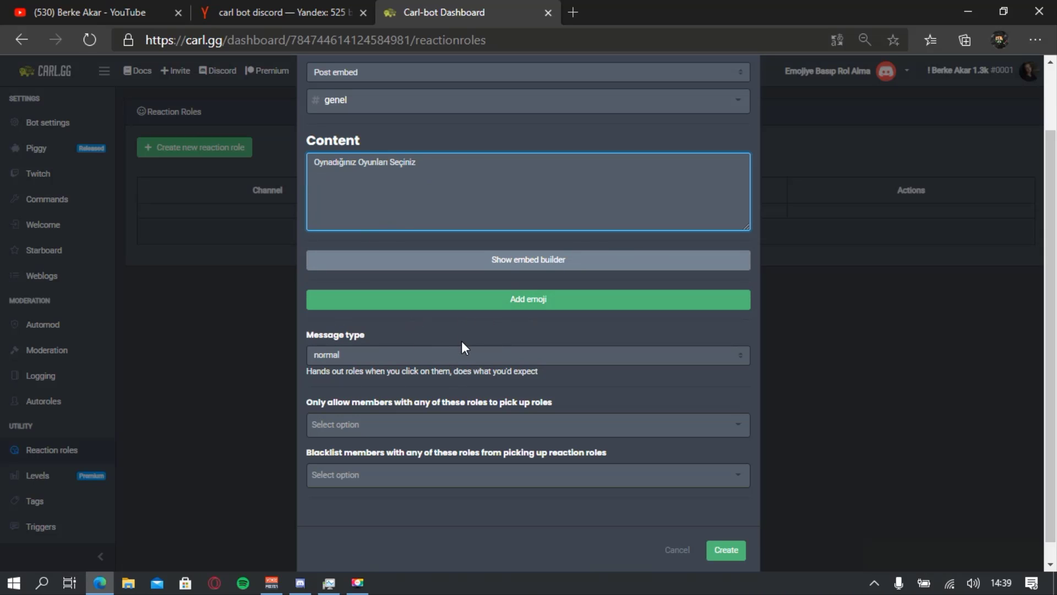
left_click(531, 305)
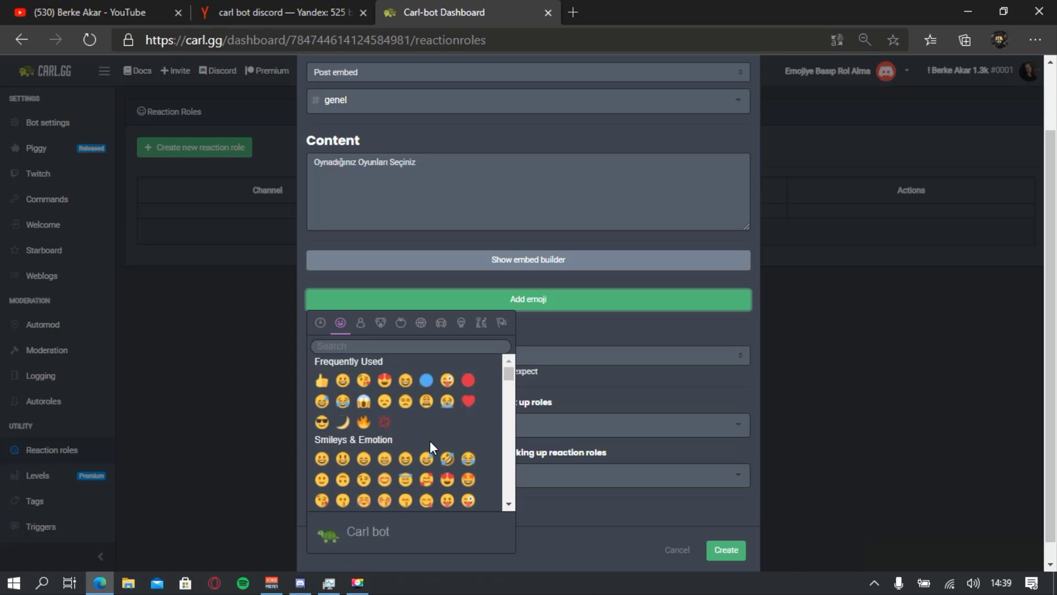
left_click(425, 379)
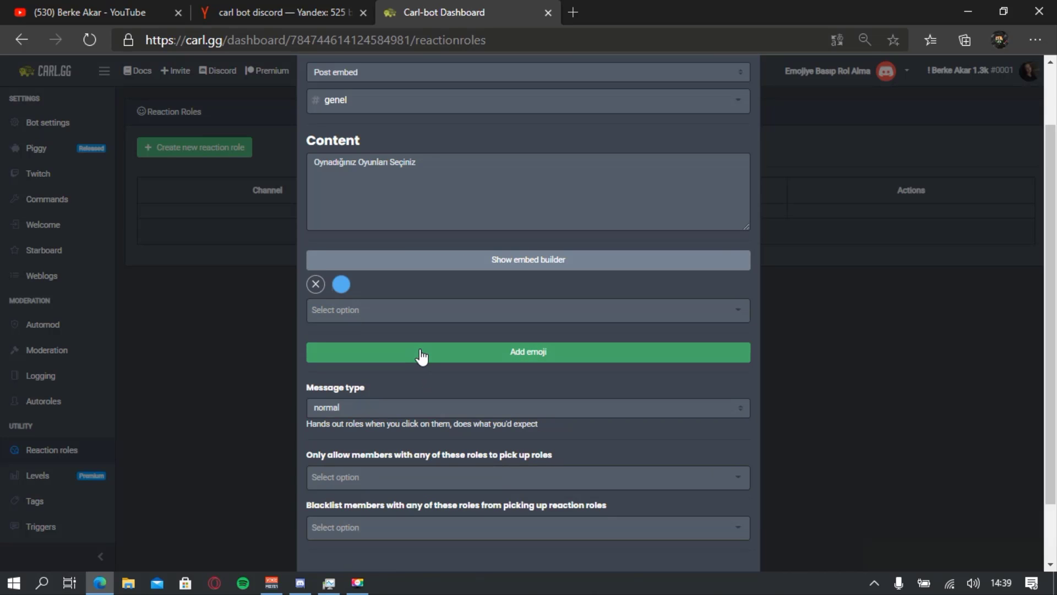
left_click(422, 355)
left_click(468, 433)
left_click(435, 408)
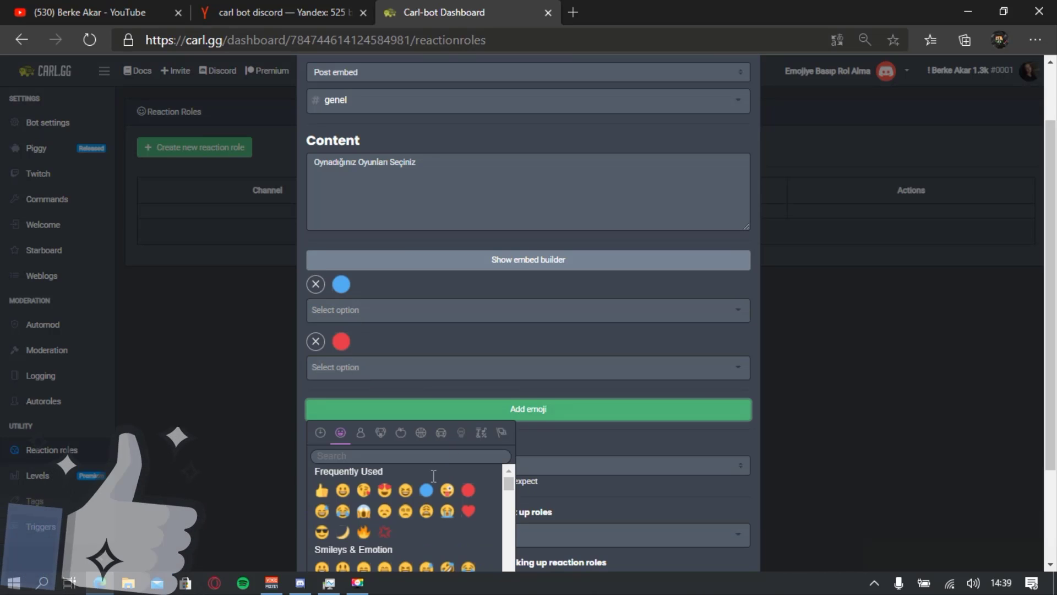
left_click(363, 532)
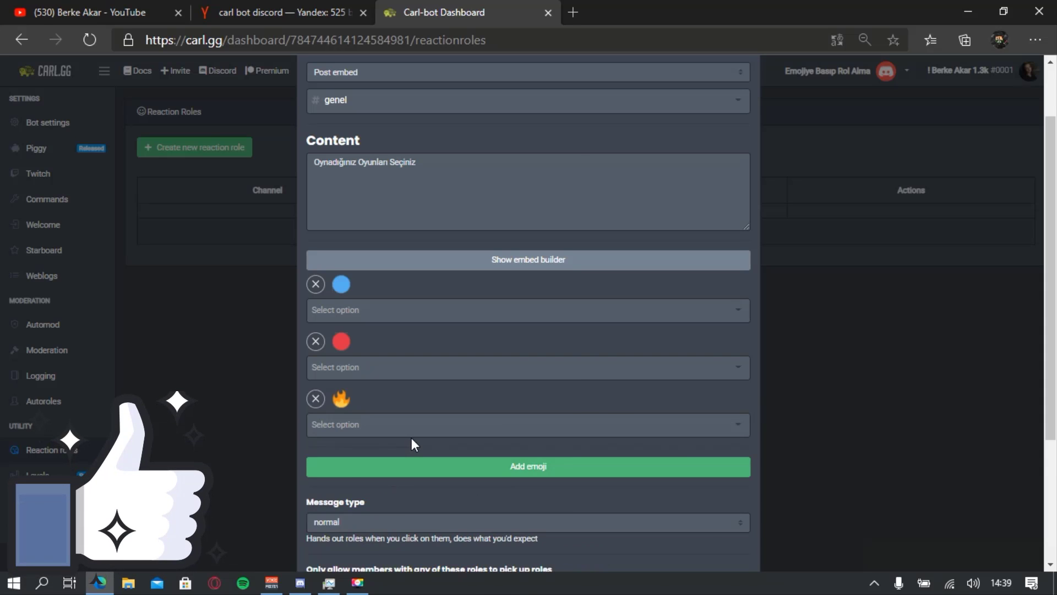
scroll(411, 438, "down", 3)
left_click(418, 309)
left_click(345, 434)
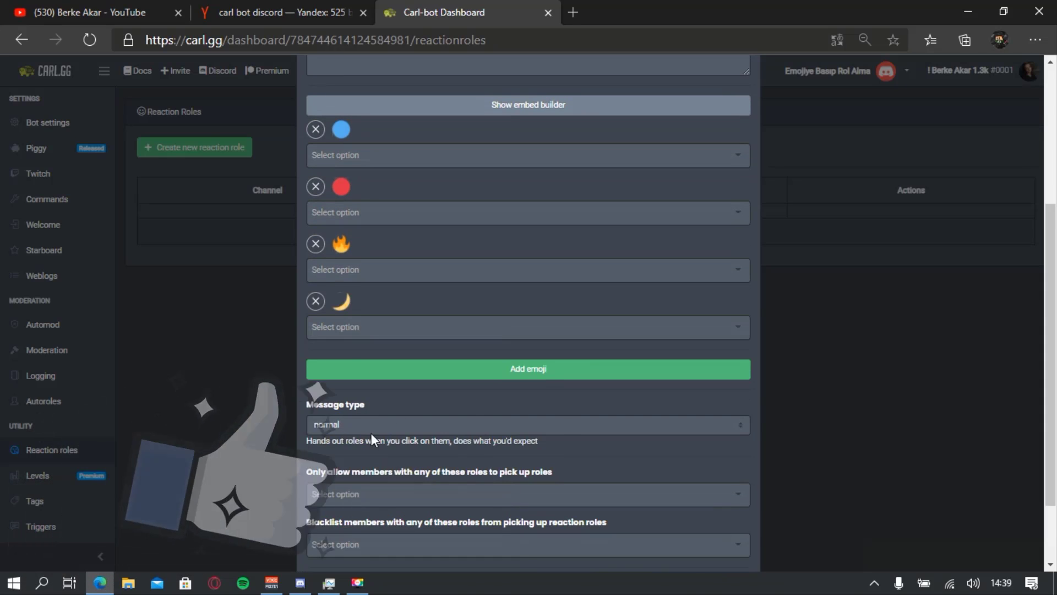
Insert the blue circle, red circle, fire and crescent moon emojis below the heading in the message content, leaving a blank line between
scroll(371, 433, "up", 3)
scroll(444, 419, "up", 2)
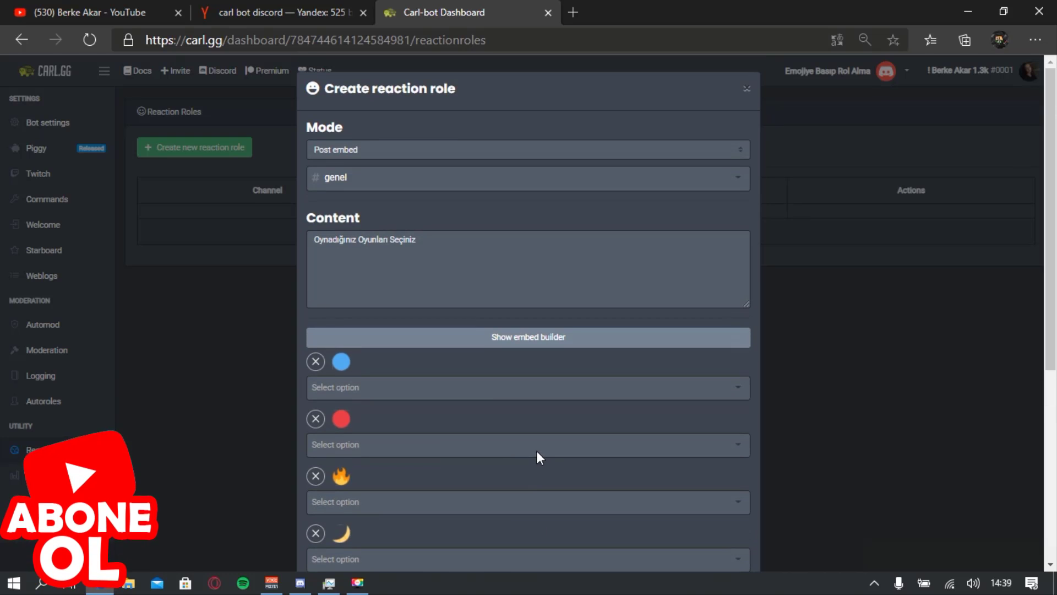
left_click(421, 240)
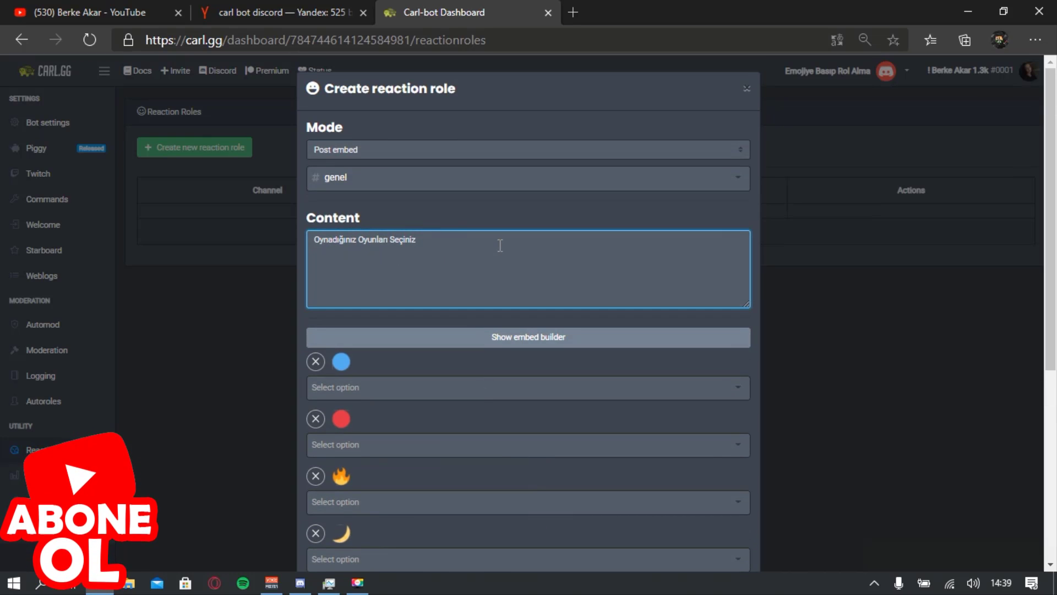
key("Return")
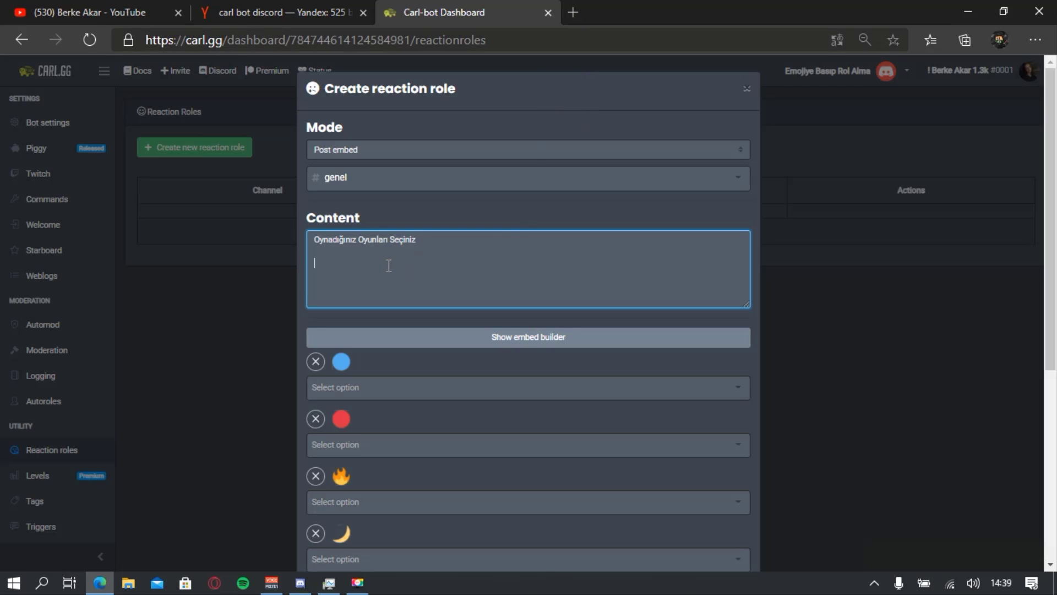
key("super+period")
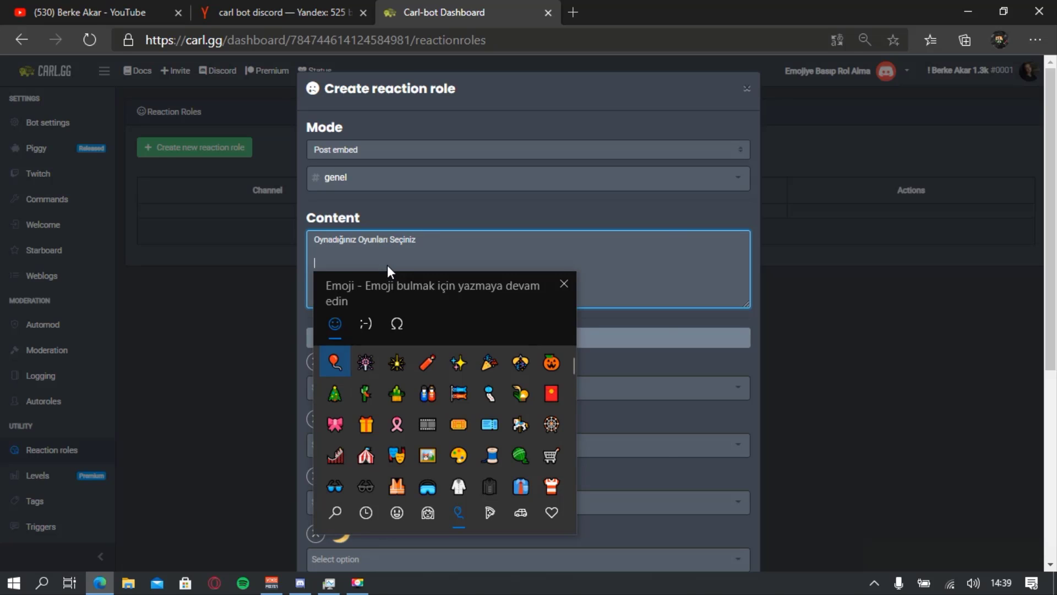
left_click_drag(387, 270, 657, 229)
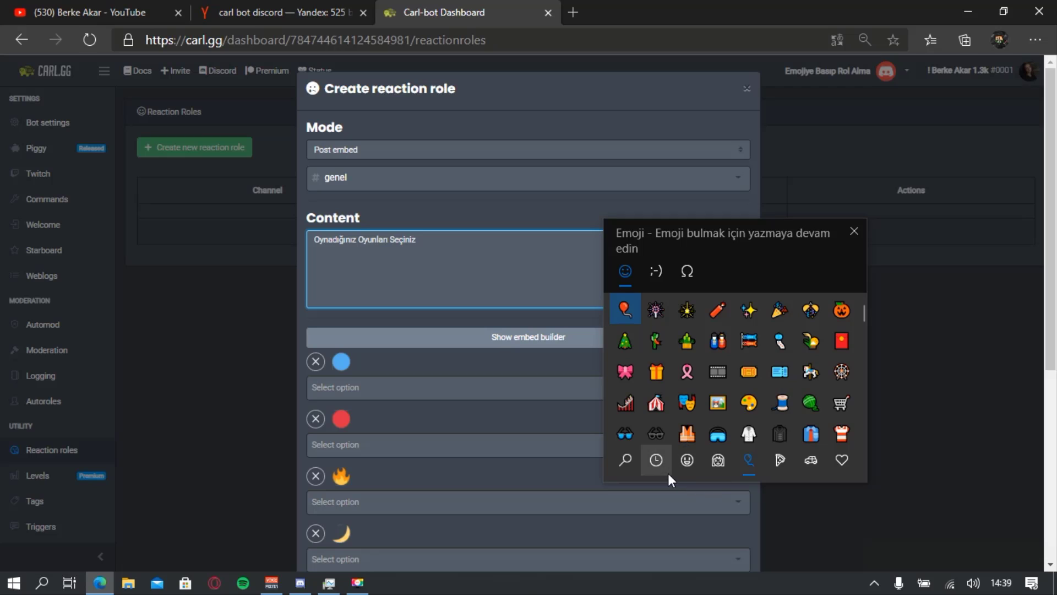
left_click(655, 463)
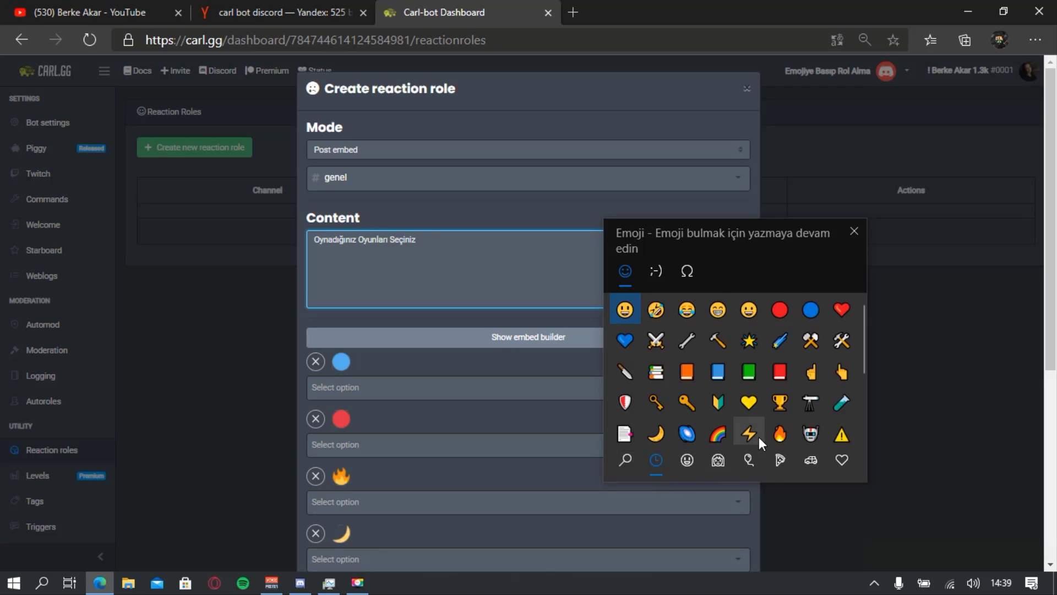
left_click(803, 311)
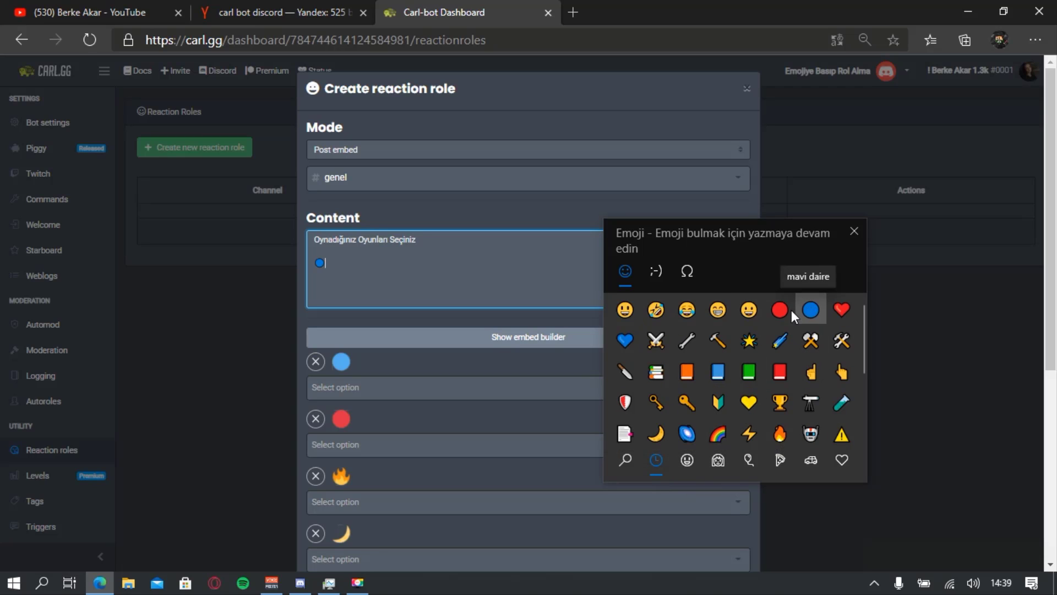
left_click(780, 310)
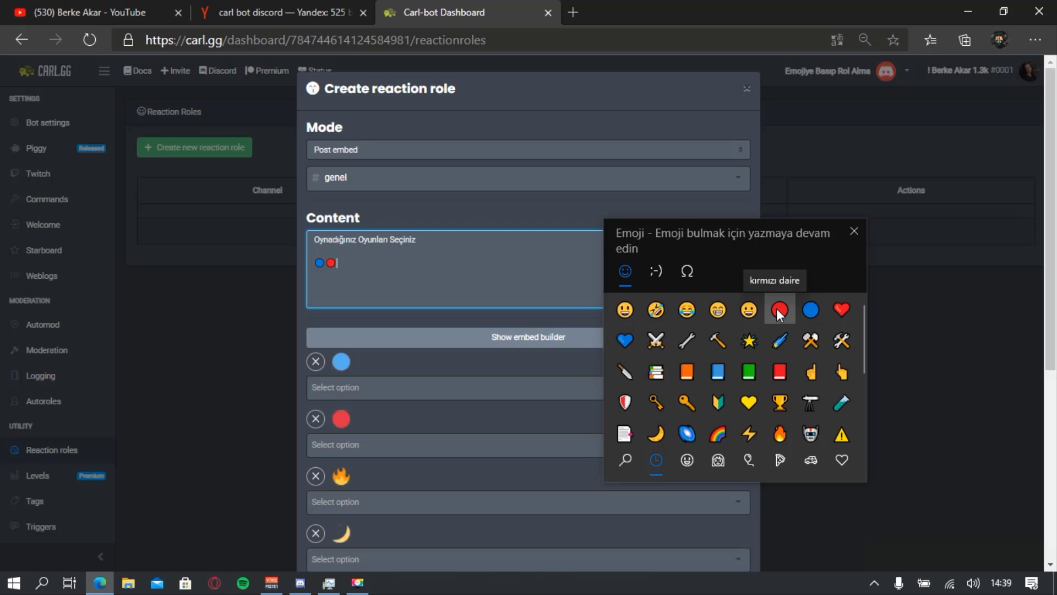
left_click(777, 432)
left_click(656, 433)
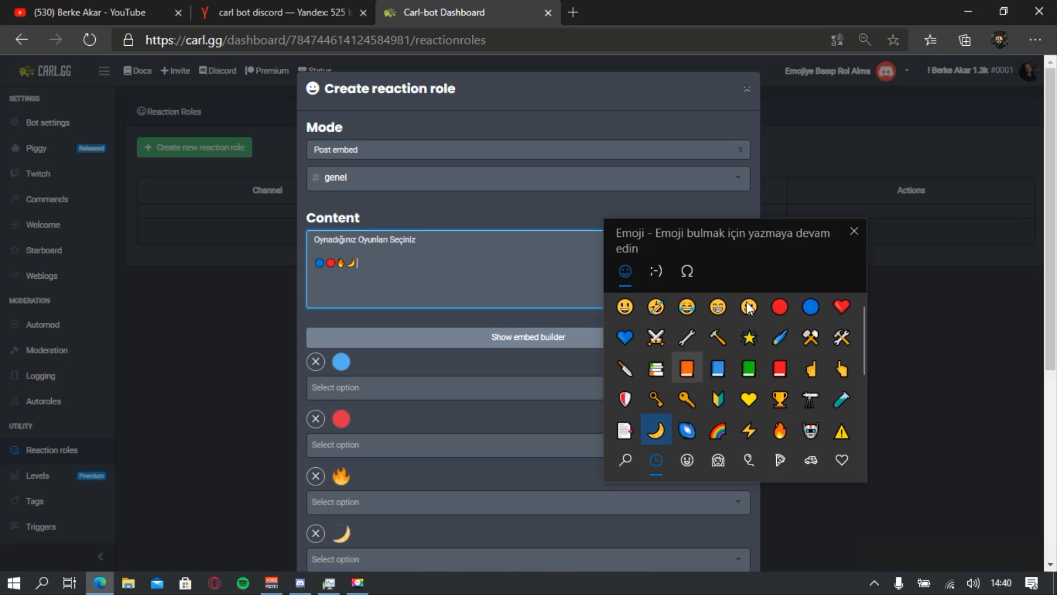
left_click(854, 231)
Break the emojis in the message content onto separate lines, one emoji per line
key("Return")
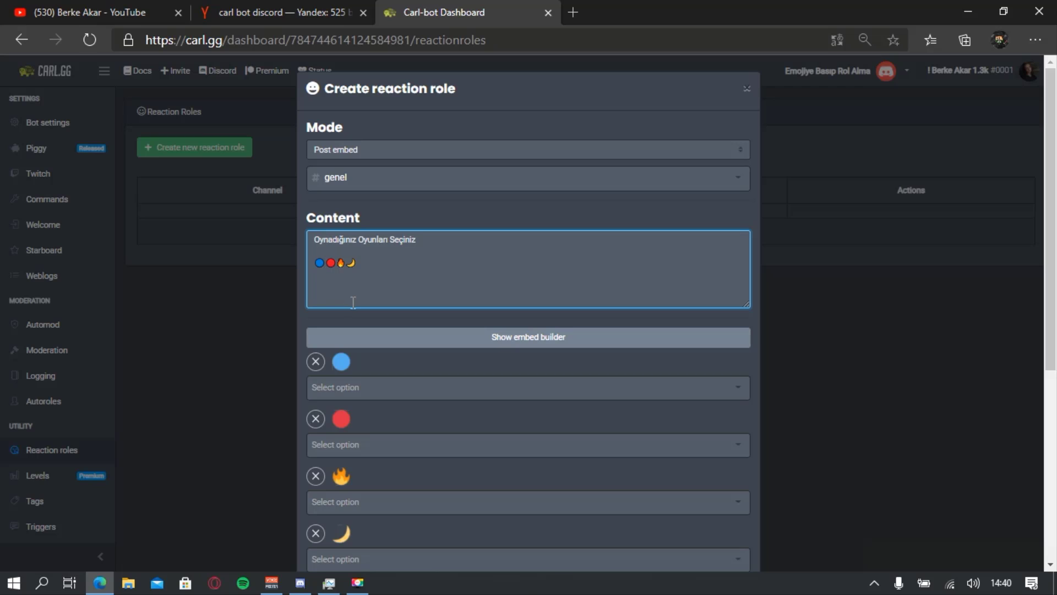
key("Right")
key("Return")
key("Right")
key("Return")
Assign the Roblox role to the blue circle reaction and write "Roblox" beside the blue circle in the content
left_click(386, 388)
scroll(375, 330, "down", 5)
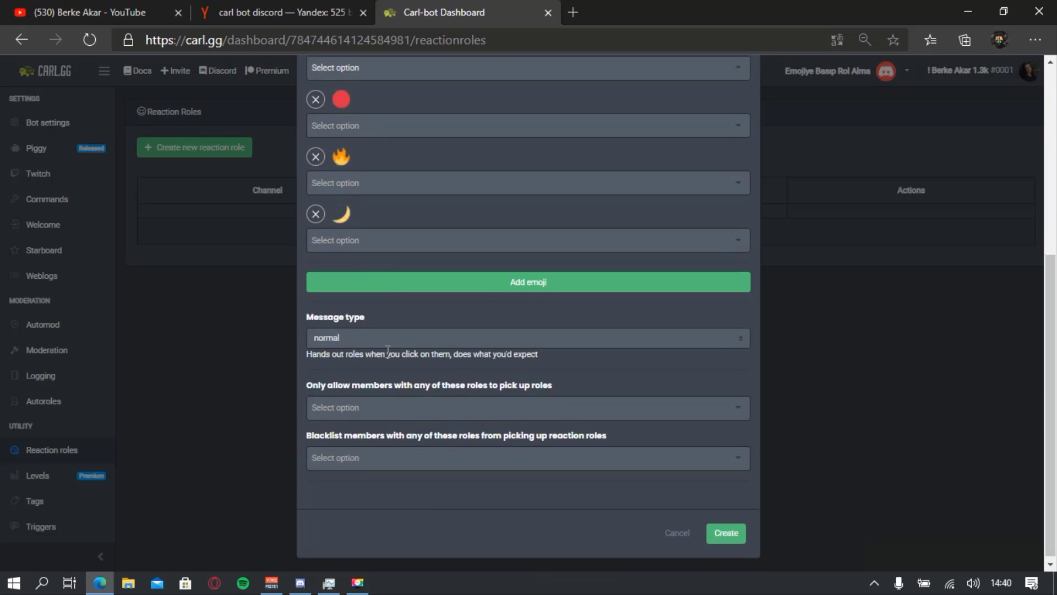
scroll(388, 350, "up", 5)
left_click(345, 253)
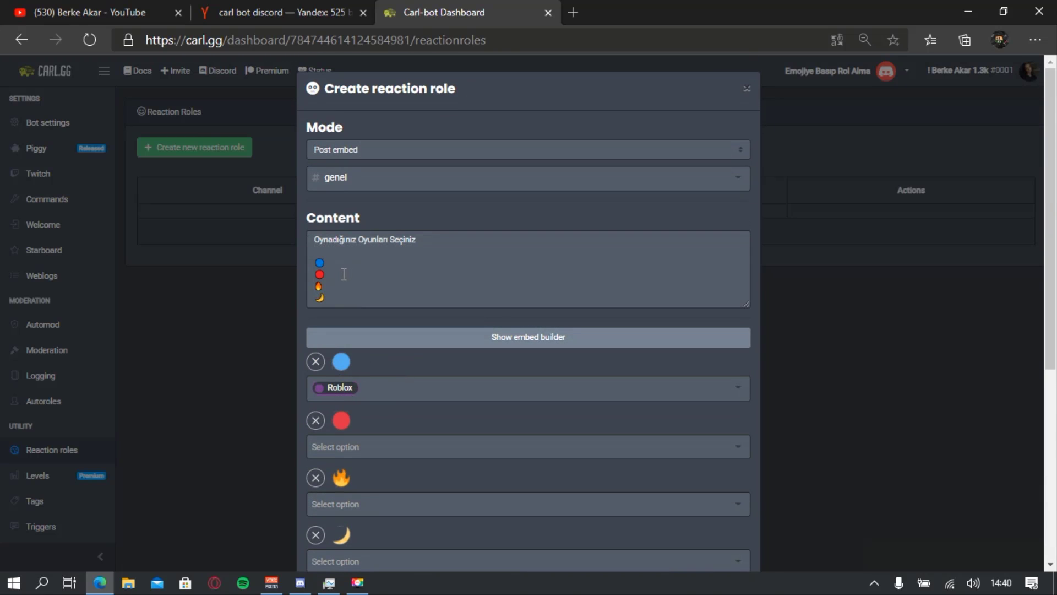
left_click(343, 262)
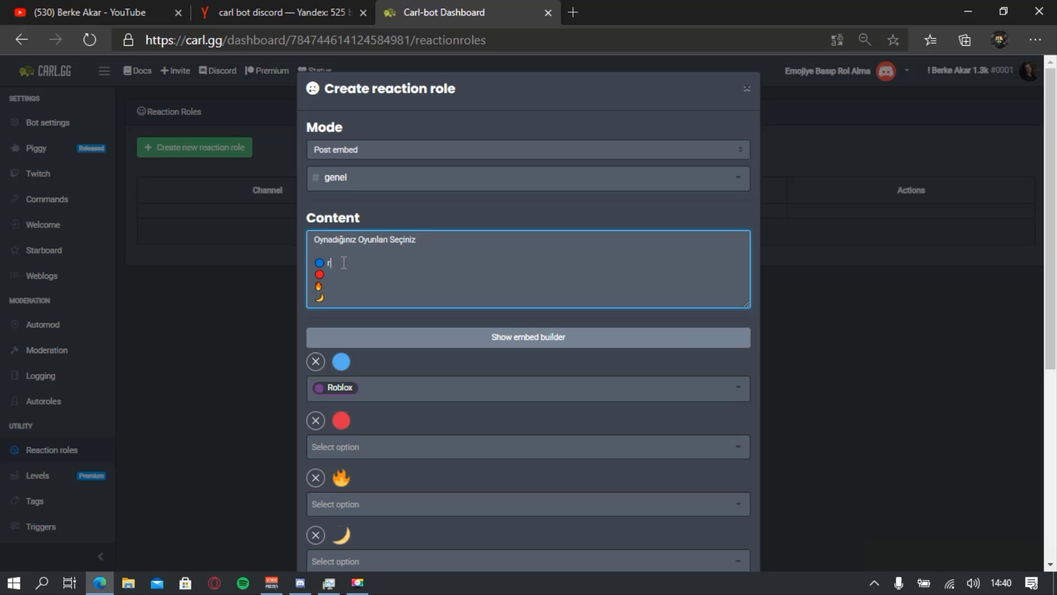
type("Roblox")
Assign the fortnite role to the red circle reaction and write the game's name beside the red circle in the content
left_click(337, 274)
left_click(332, 445)
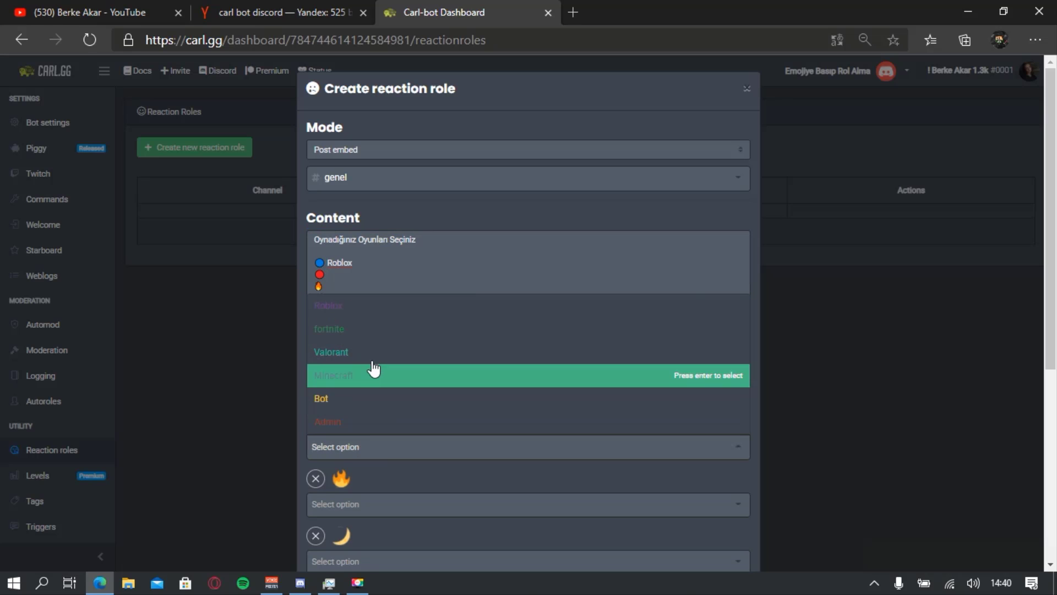
left_click(371, 336)
left_click(351, 277)
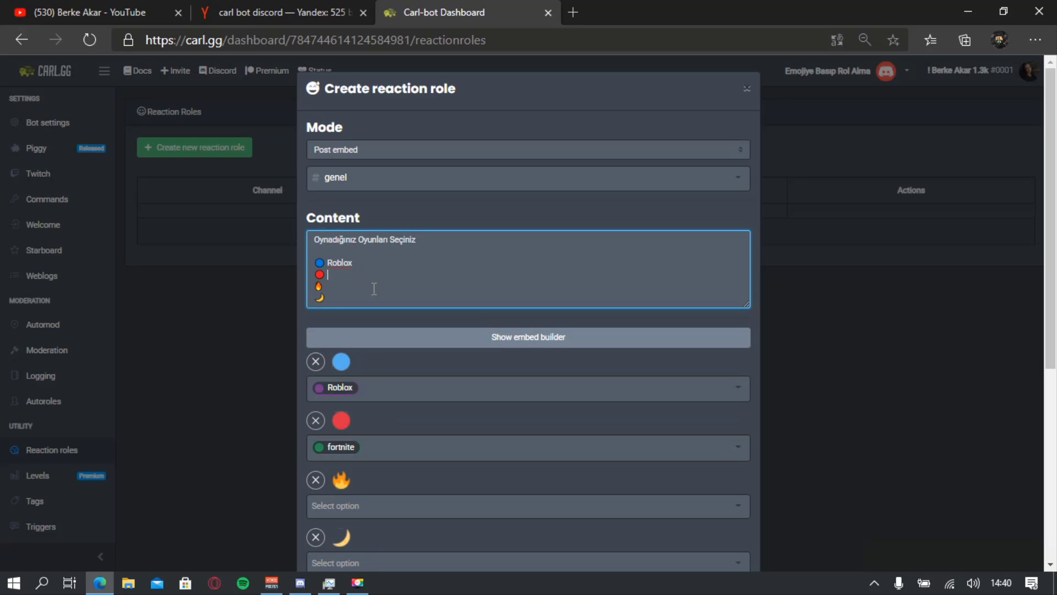
type("Firtnite")
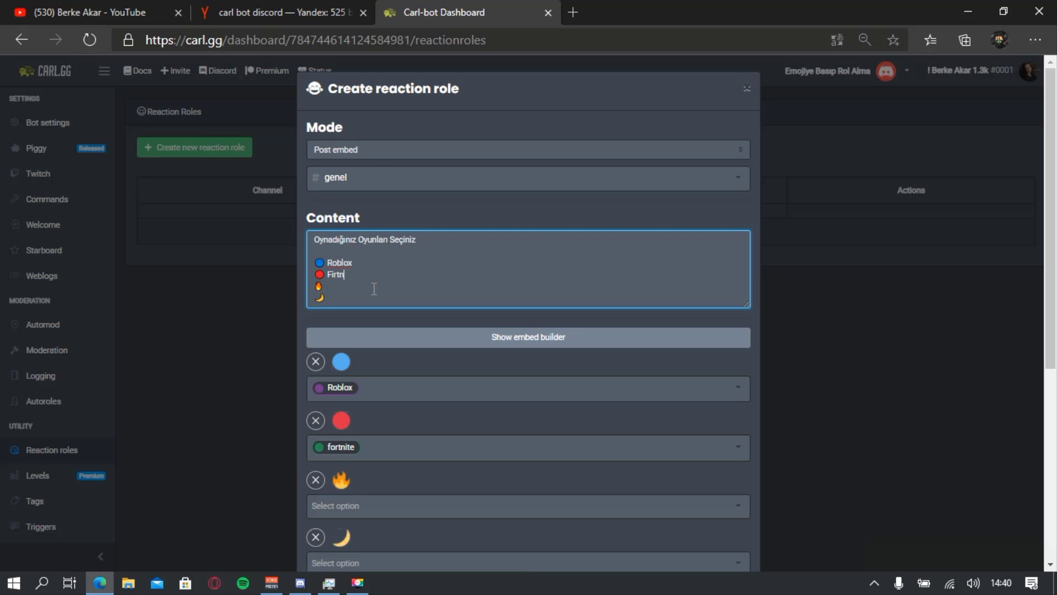
key("BackSpace")
key("BackSpace")
key("BackSpace")
key("BackSpace")
key("BackSpace")
key("BackSpace")
key("BackSpace")
type("otmite")
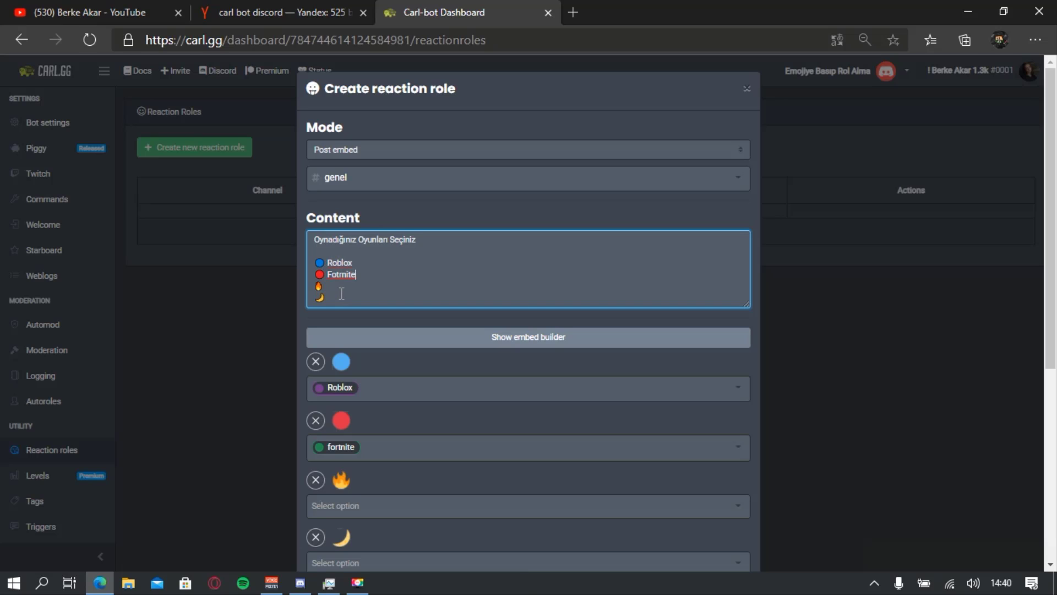
Assign the Valorant role to the fire reaction and write "Valorant" beside the fire emoji in the content
left_click(363, 511)
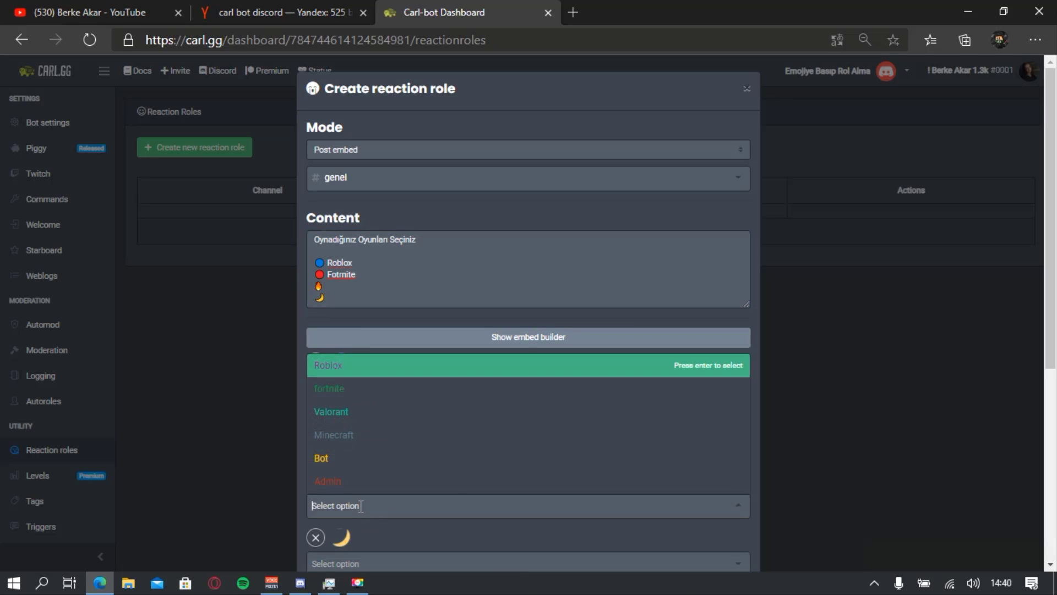
left_click(364, 412)
left_click(353, 289)
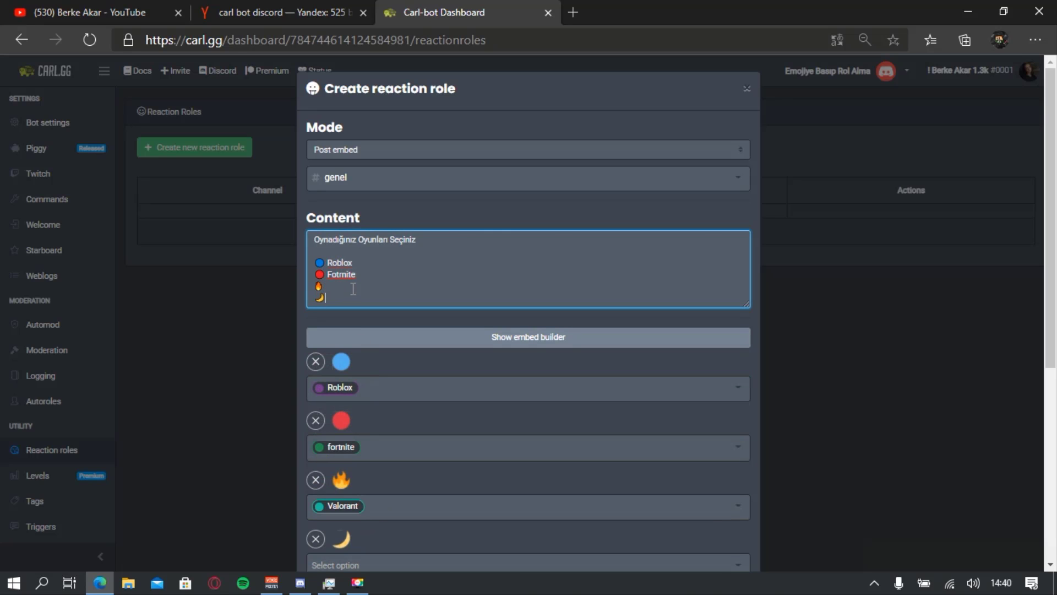
type("Valorant")
Assign the Minecraft role to the crescent moon reaction and write "Minecraft" beside the moon emoji in the content
scroll(368, 534, "down", 1)
left_click(364, 488)
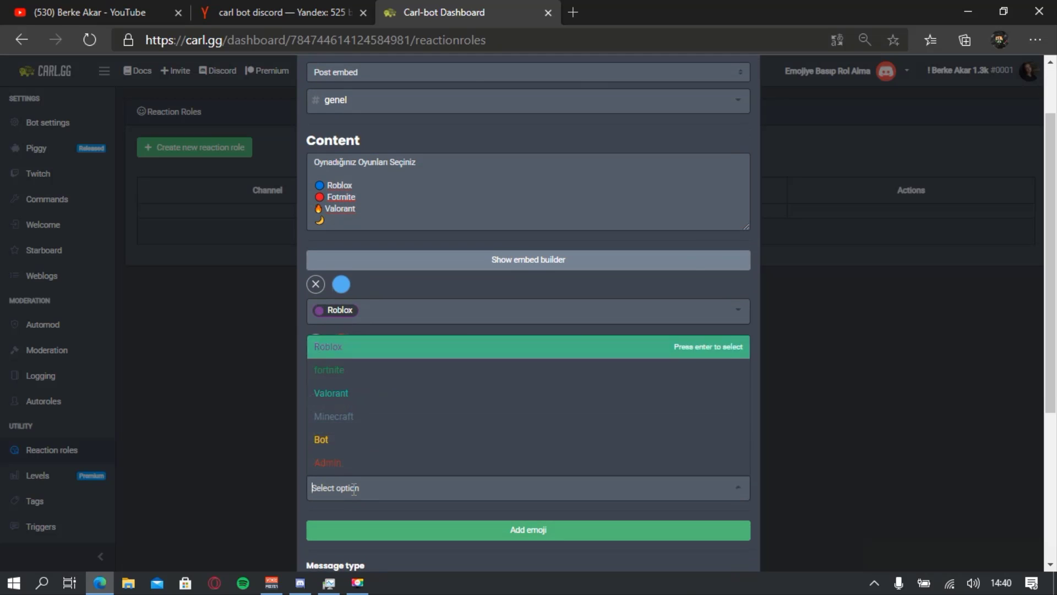
left_click(352, 422)
left_click(363, 223)
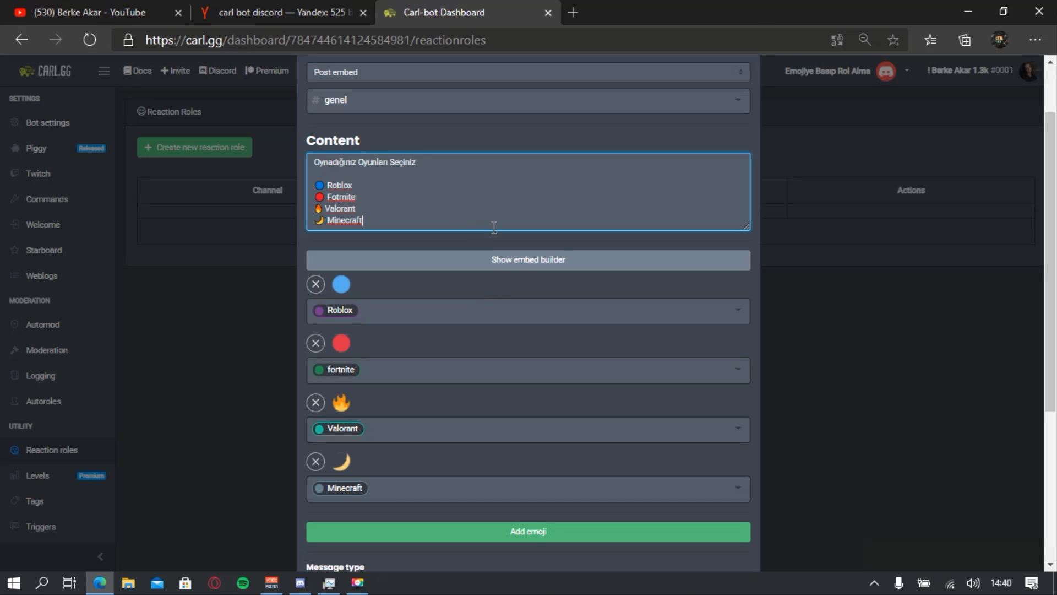
scroll(494, 228, "up", 2)
scroll(484, 260, "down", 3)
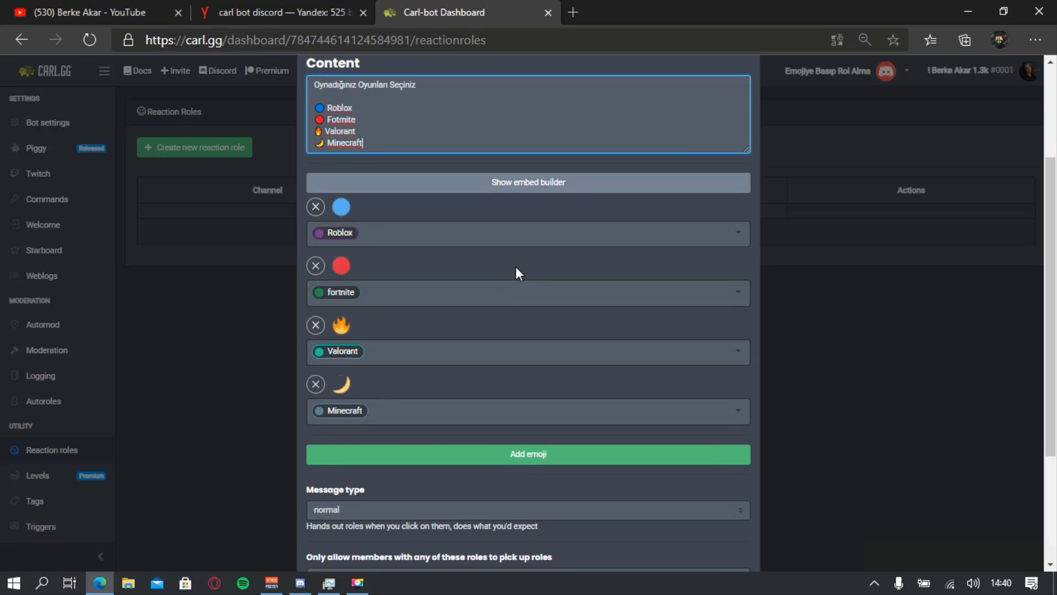
Review the reaction role's content, emojis and role restrictions, leaving both restriction lists empty, and create the reaction role message
scroll(474, 172, "up", 1)
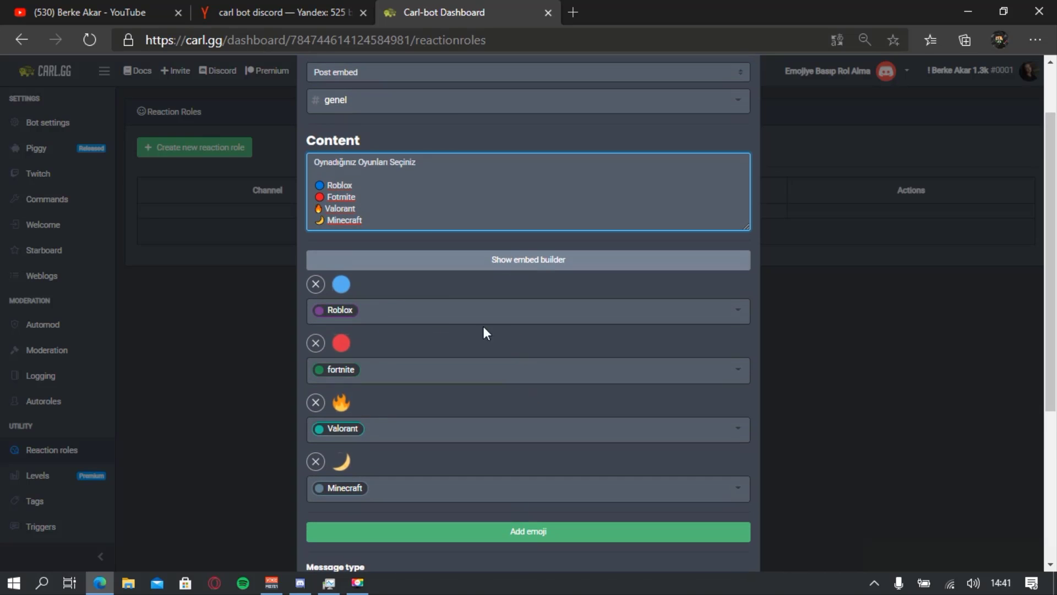
scroll(522, 404, "down", 4)
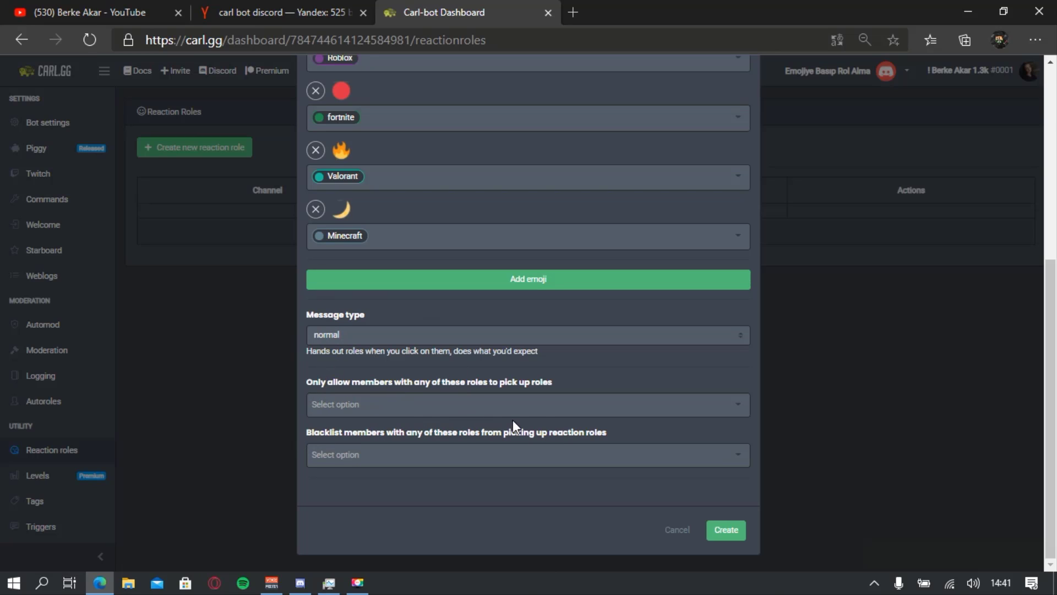
left_click(540, 404)
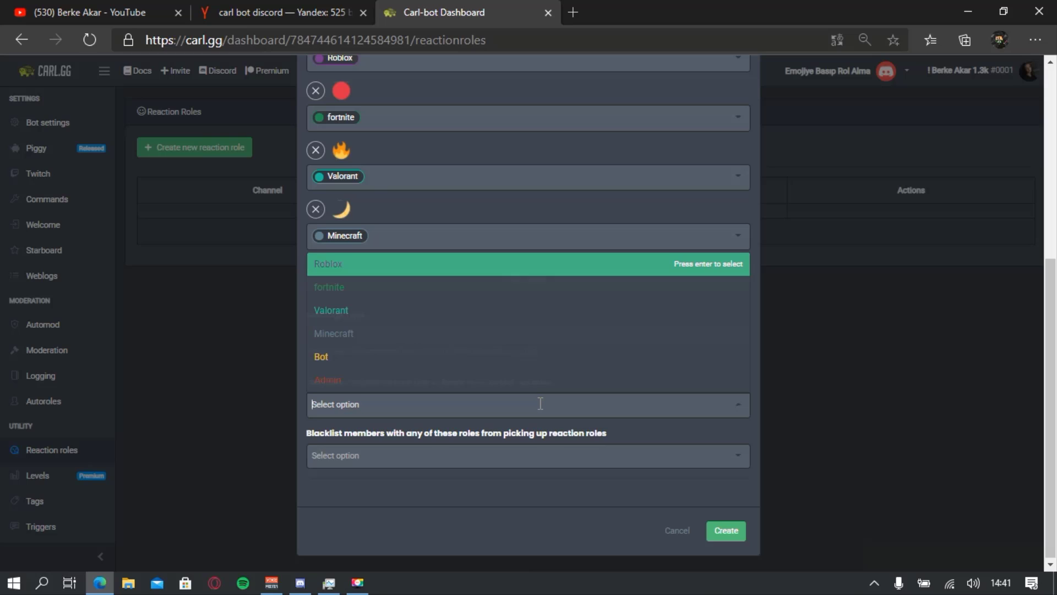
left_click(480, 420)
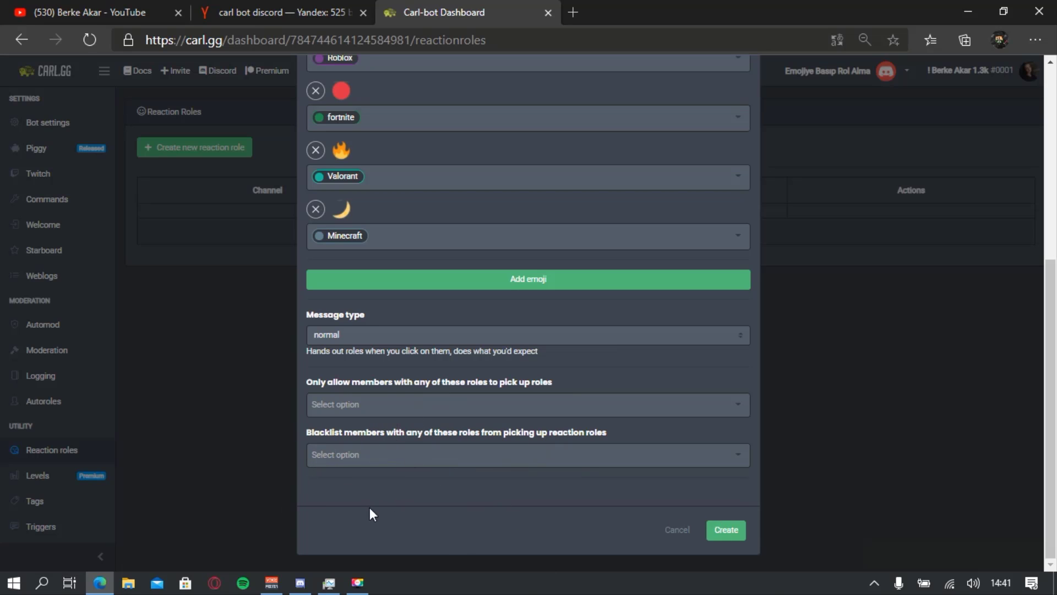
scroll(461, 339, "up", 5)
scroll(474, 401, "down", 5)
left_click(724, 538)
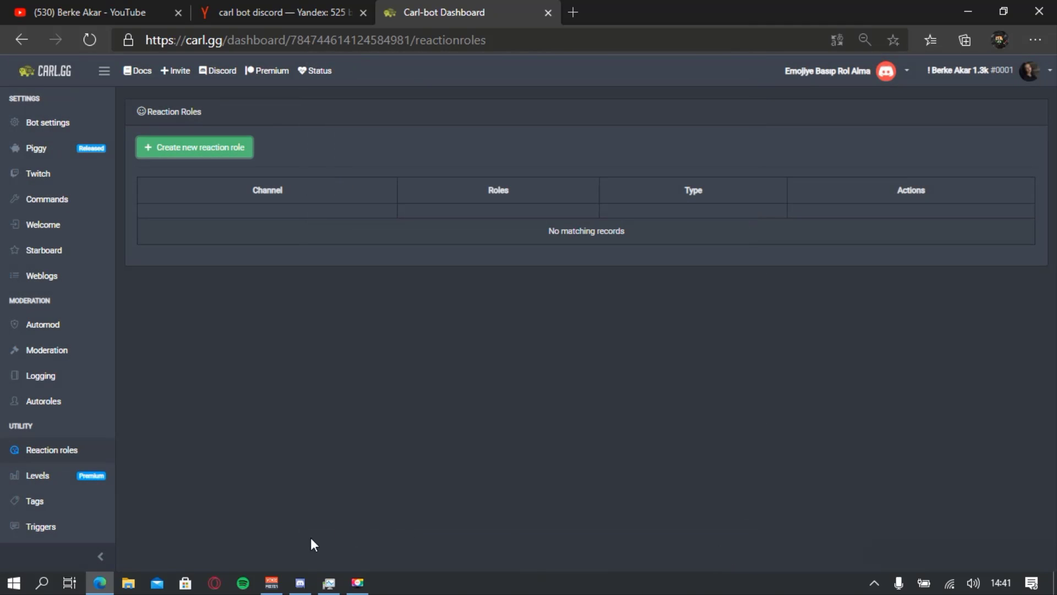
Switch to Discord and examine the posted reaction role message in the genel channel and Carl-bot's profile
left_click(300, 583)
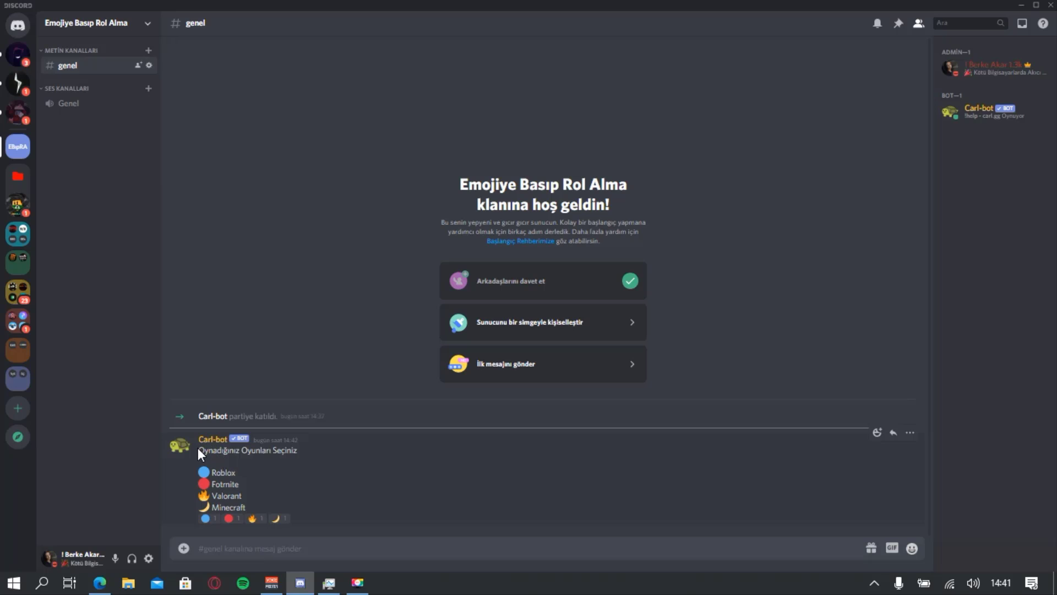
left_click_drag(197, 448, 325, 477)
left_click(328, 480)
left_click_drag(222, 449, 302, 471)
left_click(302, 472)
left_click(212, 439)
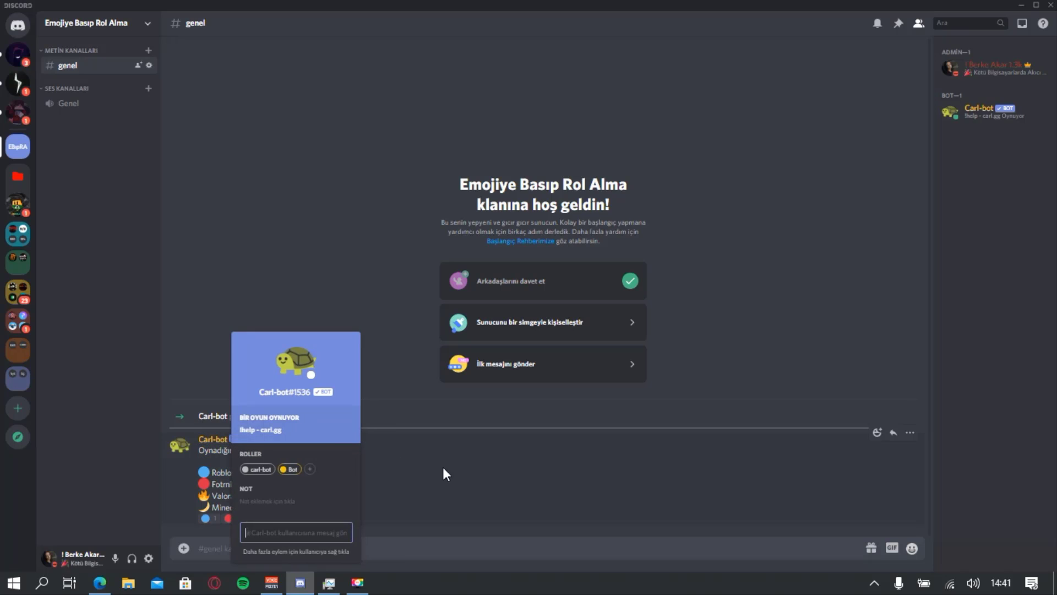
left_click(467, 501)
left_click_drag(312, 519, 341, 328)
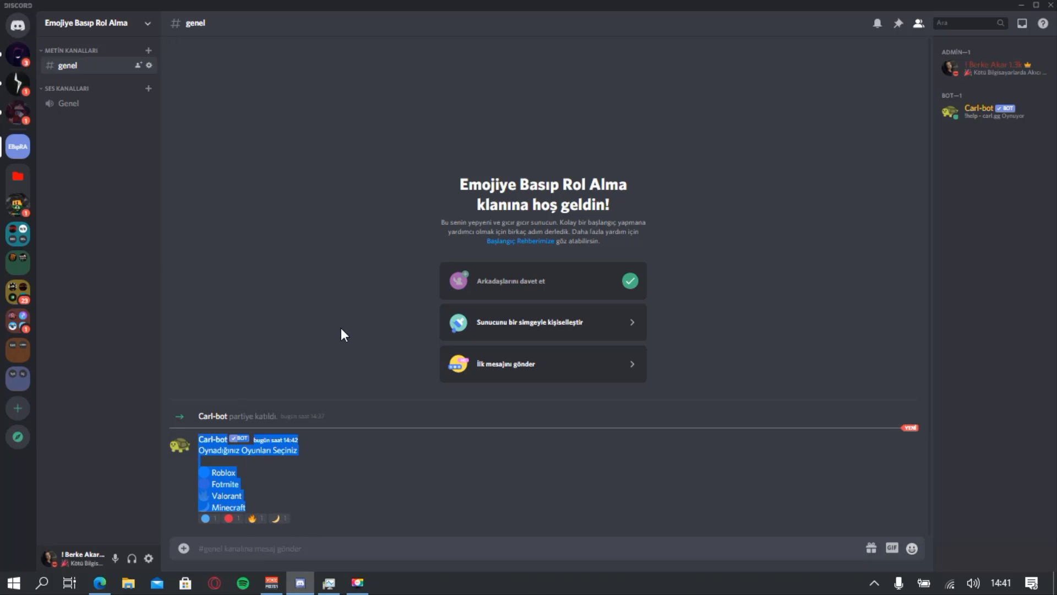
left_click(149, 66)
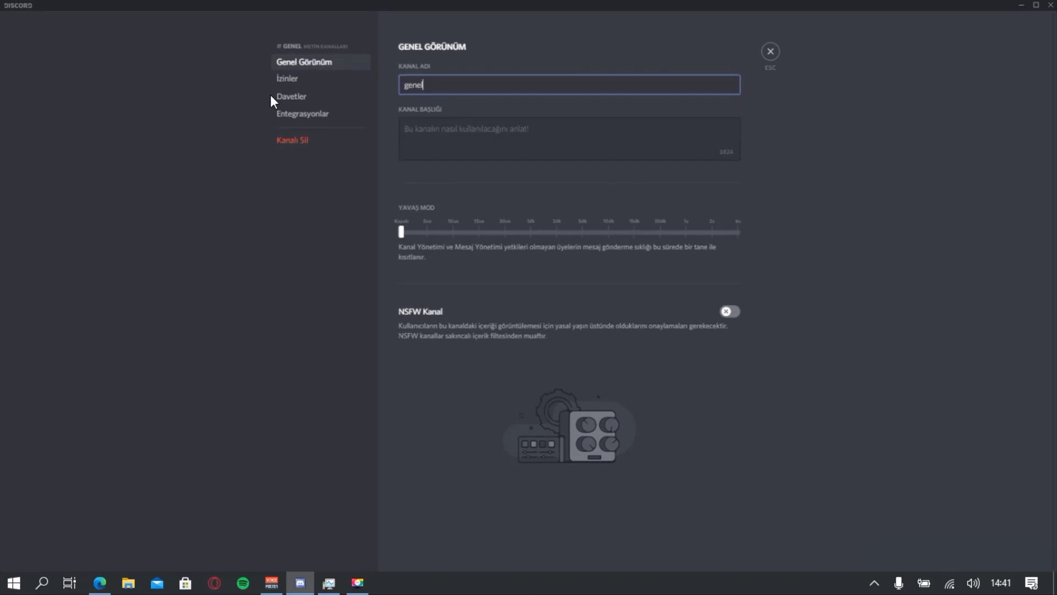
left_click(298, 77)
scroll(709, 223, "down", 2)
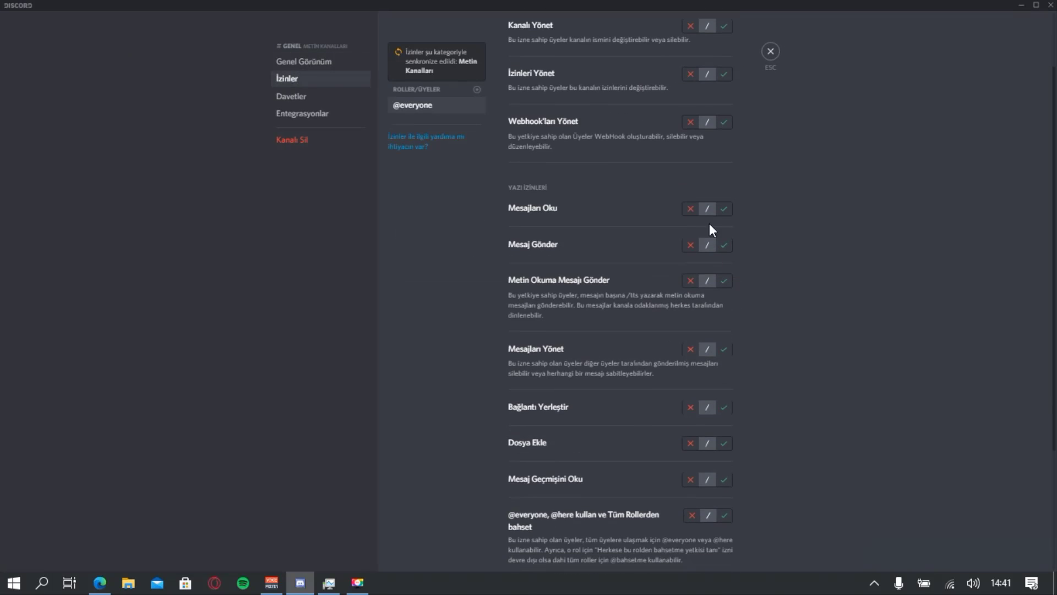
left_click(724, 209)
left_click(691, 244)
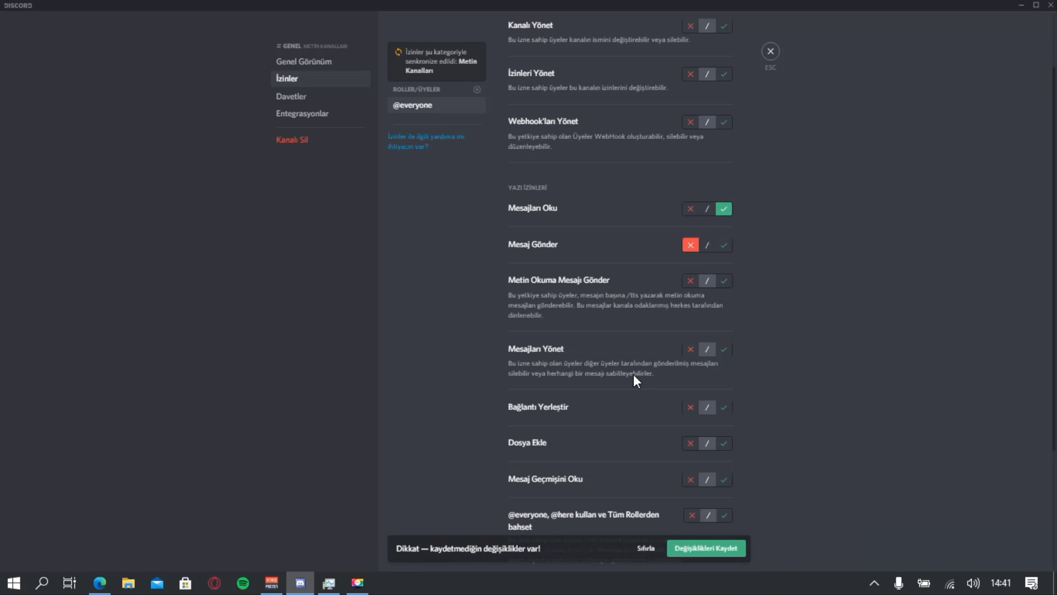
scroll(650, 365, "down", 4)
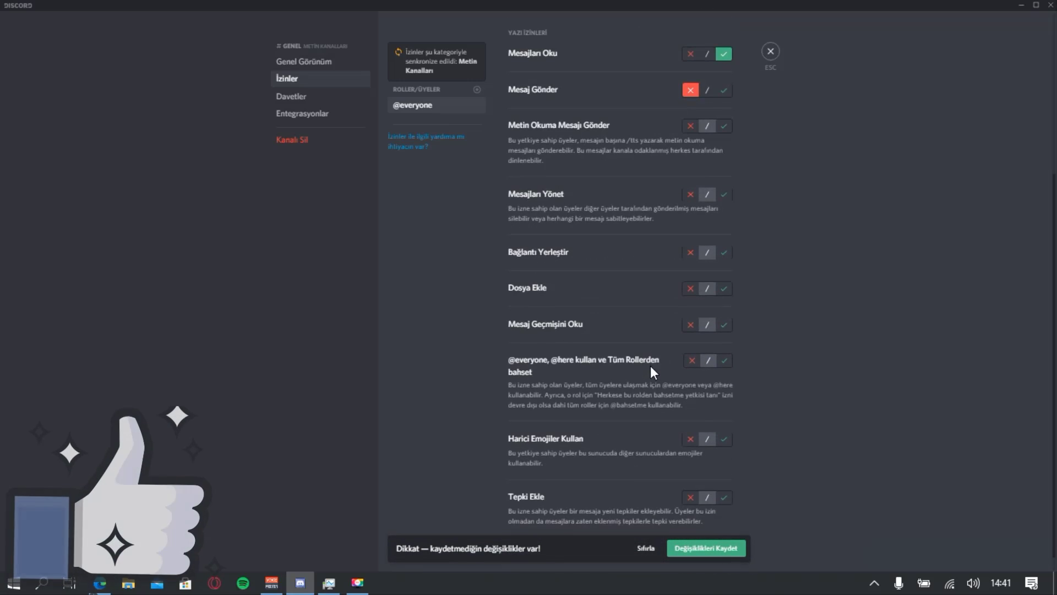
left_click(724, 325)
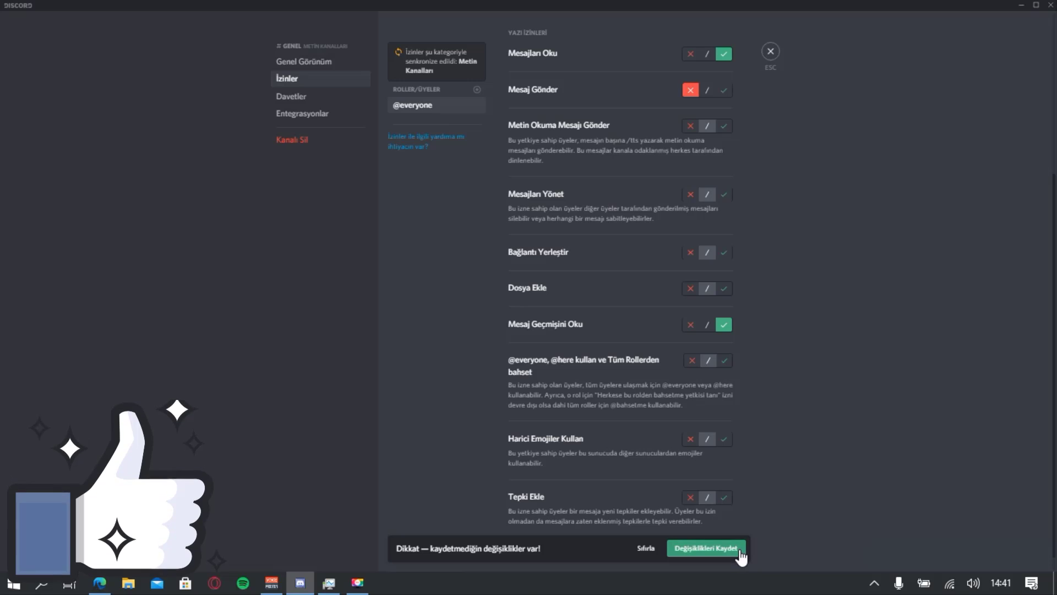
left_click(706, 548)
left_click(769, 52)
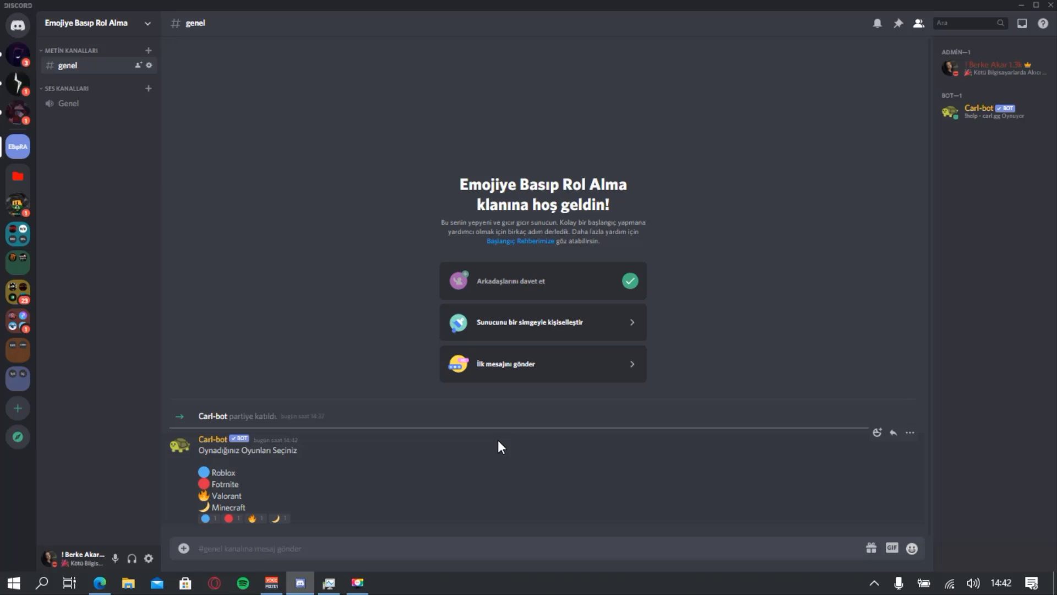
Remove the Admin role from the server owner's member profile
left_click(972, 77)
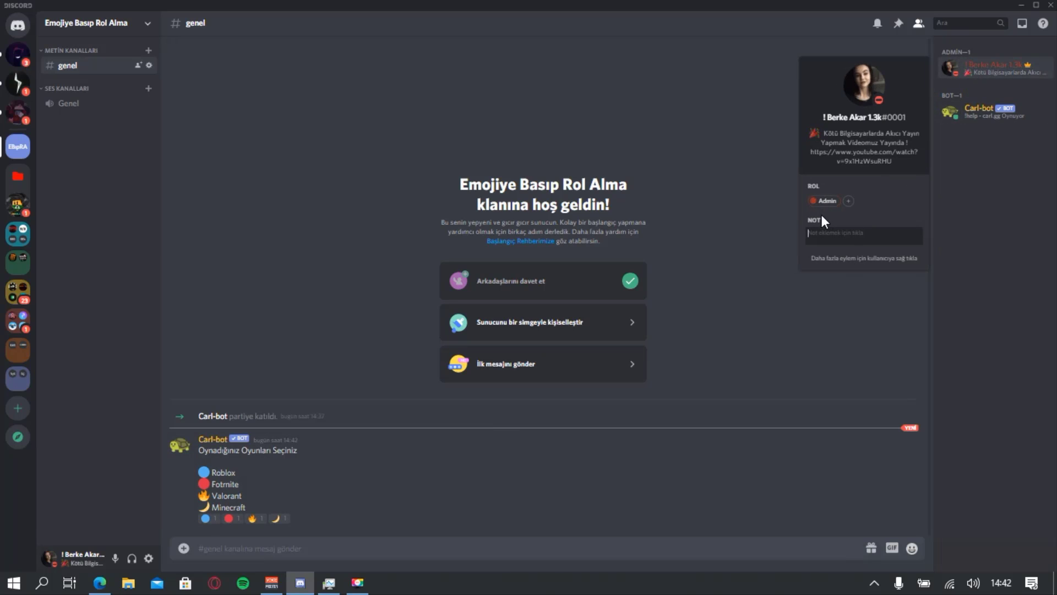
left_click(812, 200)
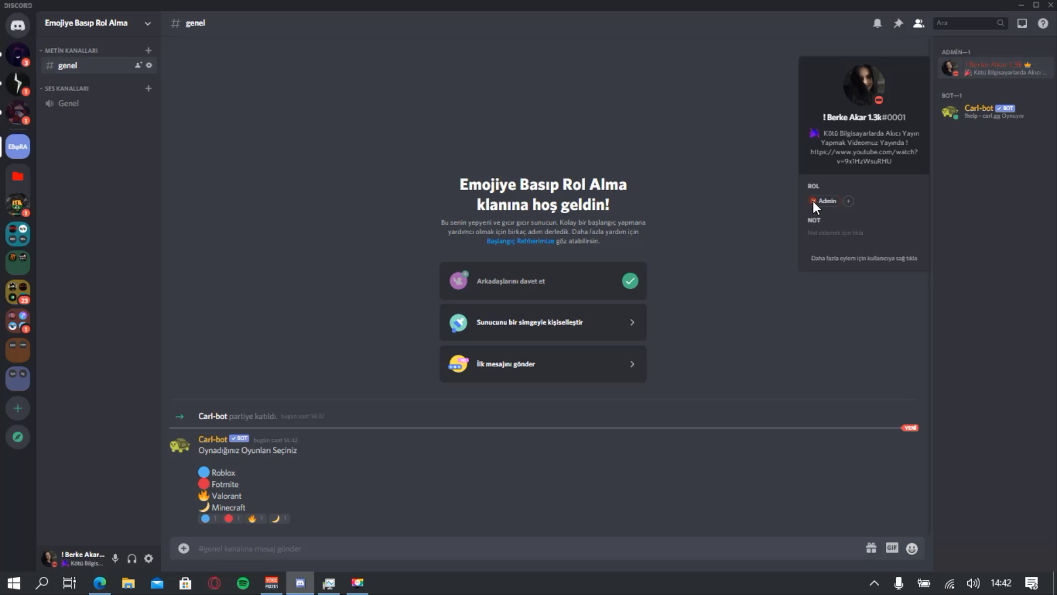
left_click(782, 206)
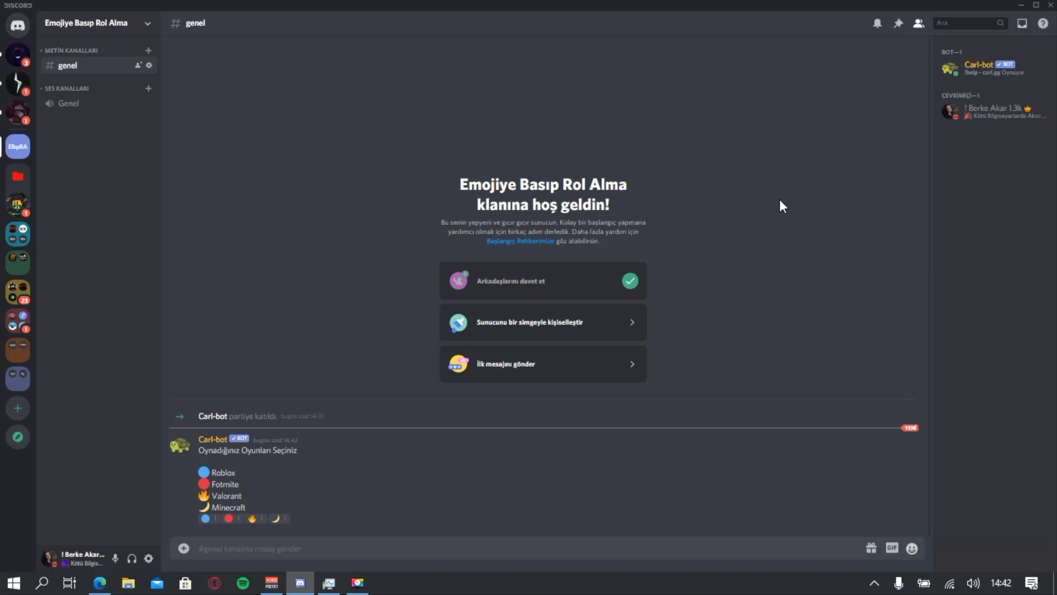
React to the Carl-bot message with the blue circle for Roblox and check the roles in the server owner's profile
double_click(225, 471)
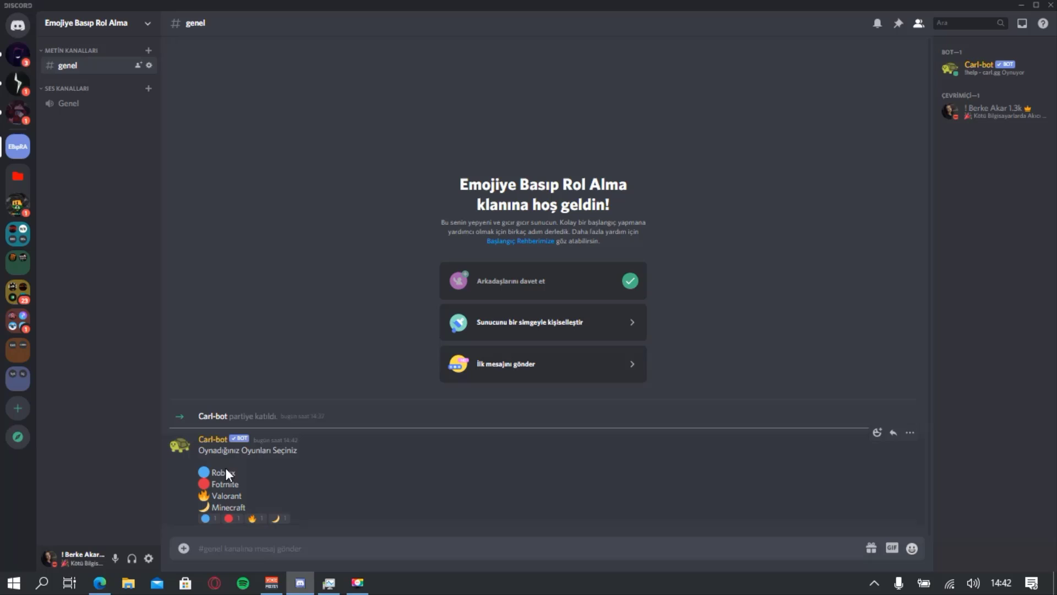
left_click(206, 518)
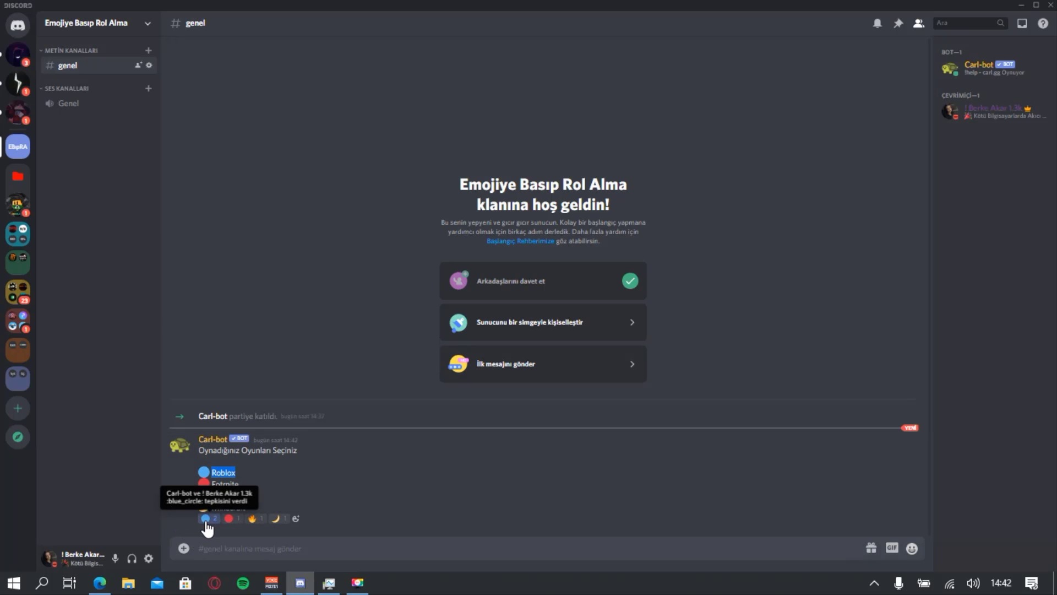
left_click(964, 116)
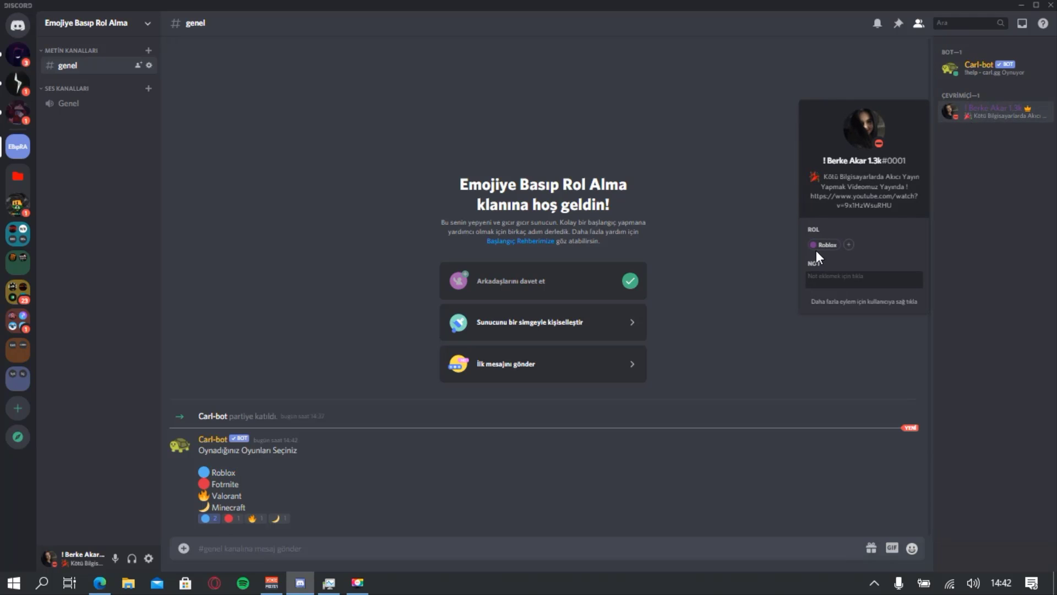
left_click(481, 474)
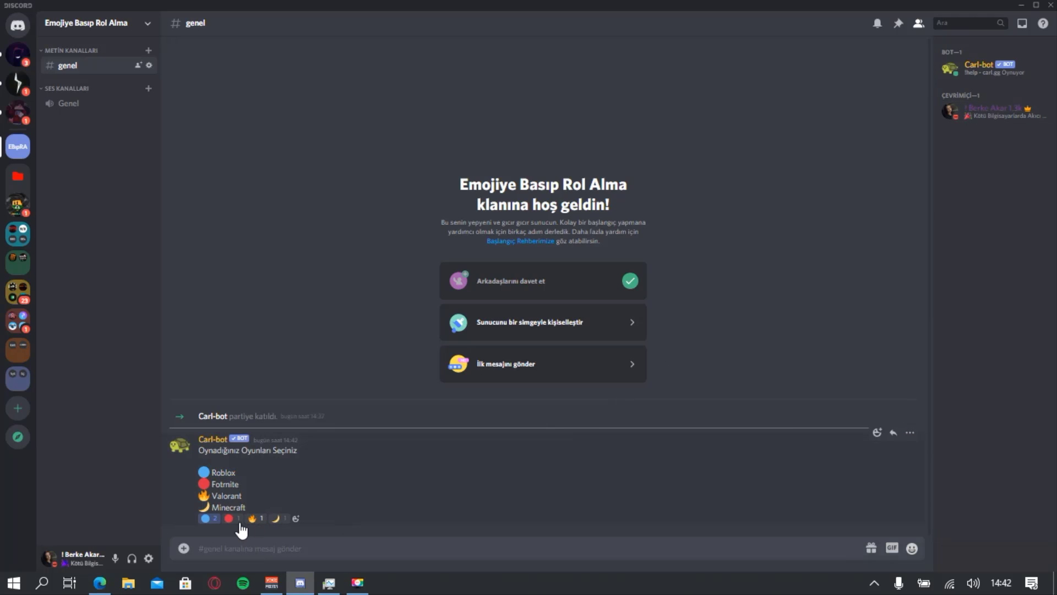
Add the red circle and fire reactions to the Carl-bot message, checking the server owner's roles after each one
left_click(232, 519)
left_click(972, 116)
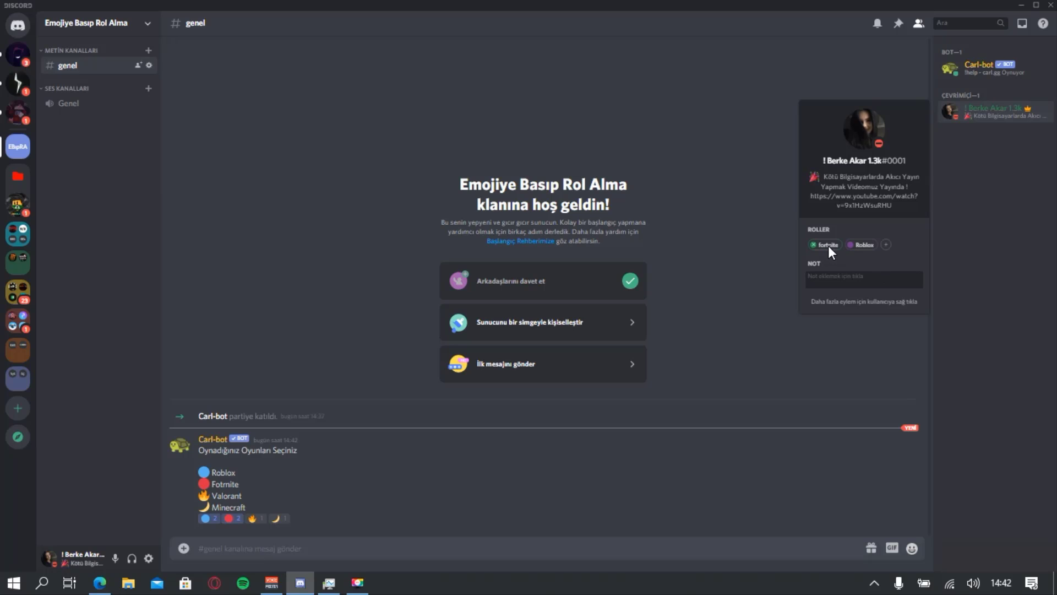
left_click(253, 518)
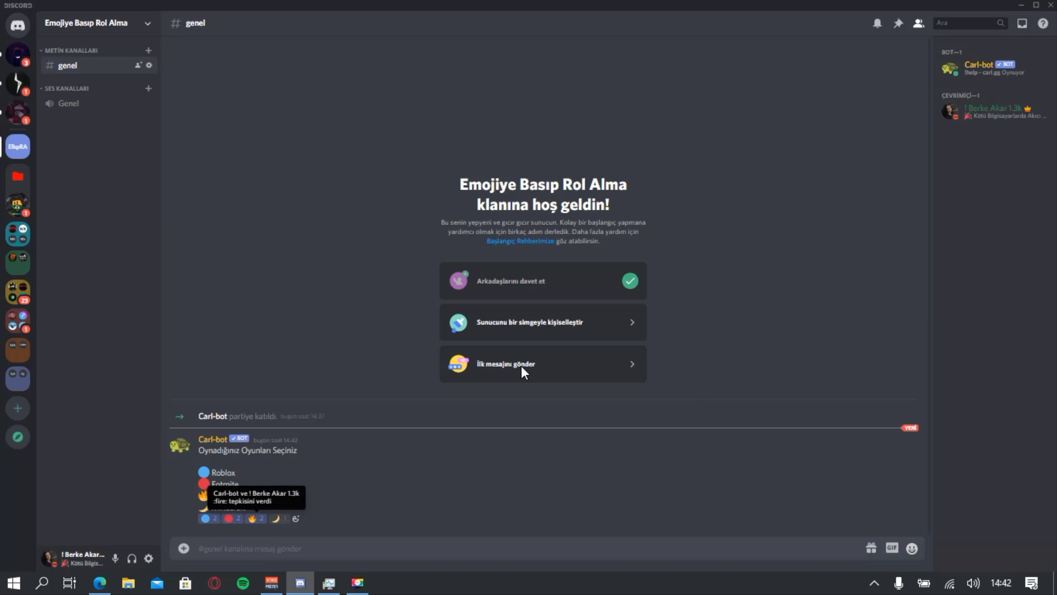
left_click(978, 114)
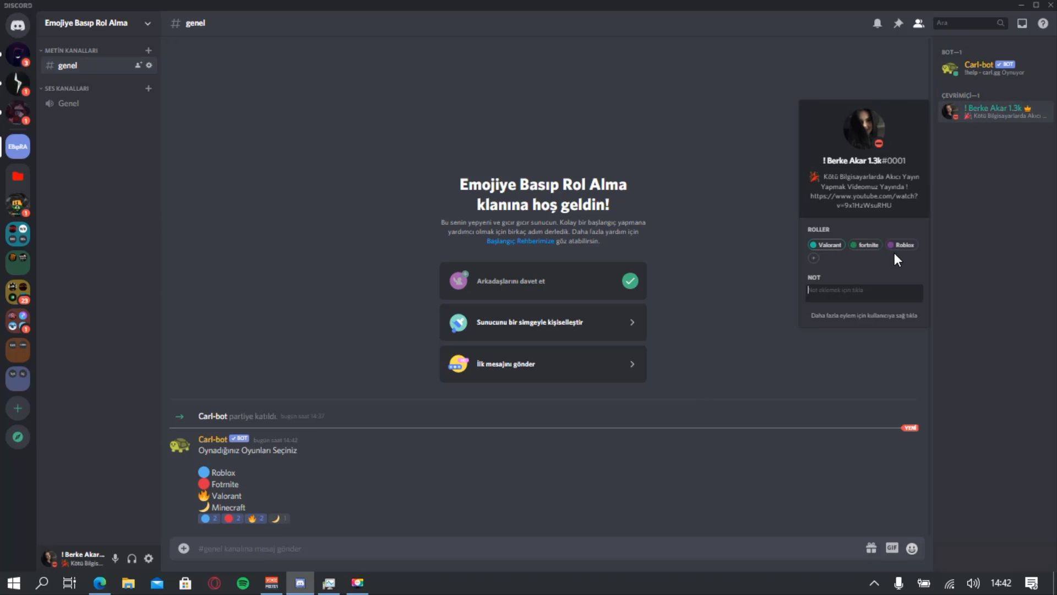
React to the Carl-bot message with the crescent moon for Minecraft and check the server owner's roles
left_click(279, 518)
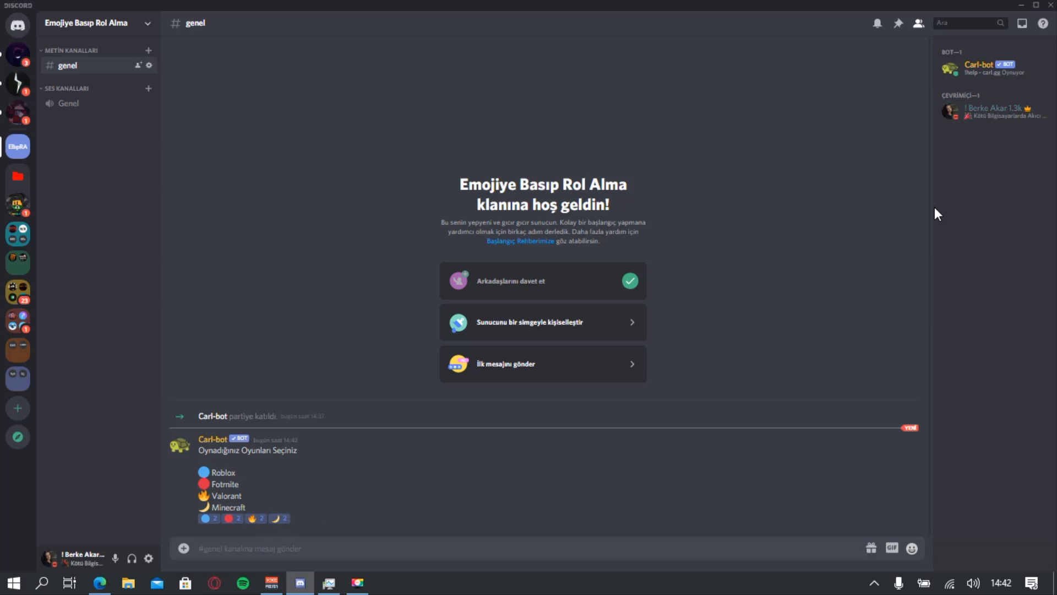
left_click(978, 114)
left_click(837, 290)
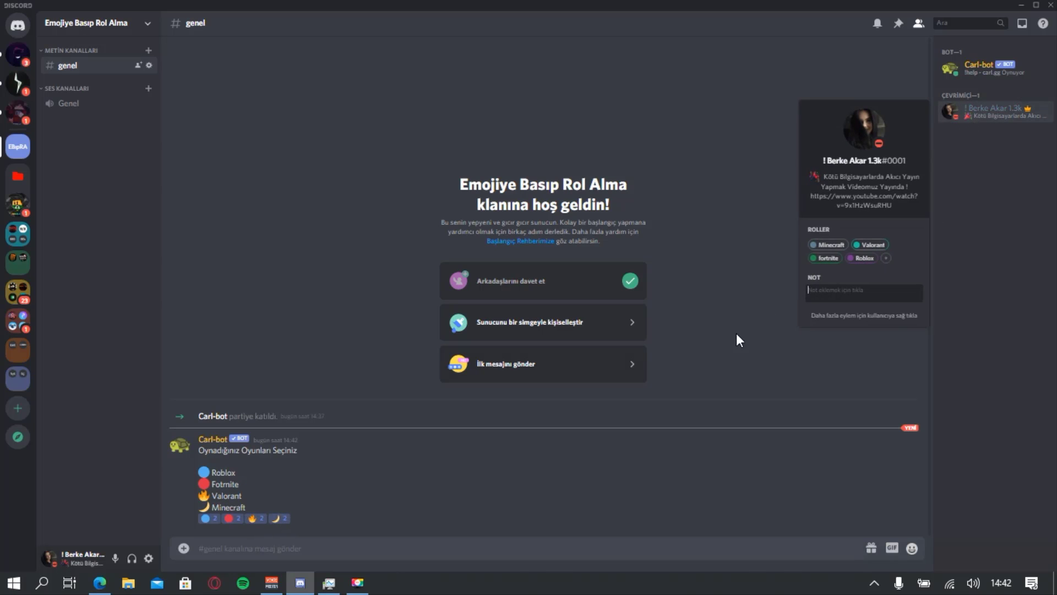
Withdraw the red circle reaction from the Carl-bot message and check the roles in the server owner's profile
left_click(232, 528)
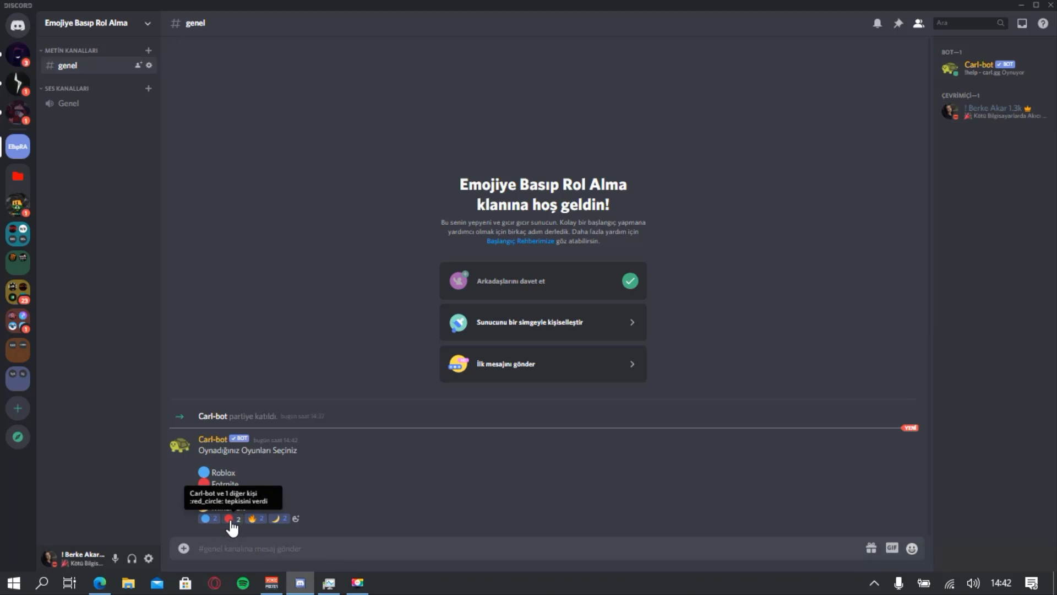
left_click(232, 527)
left_click(968, 113)
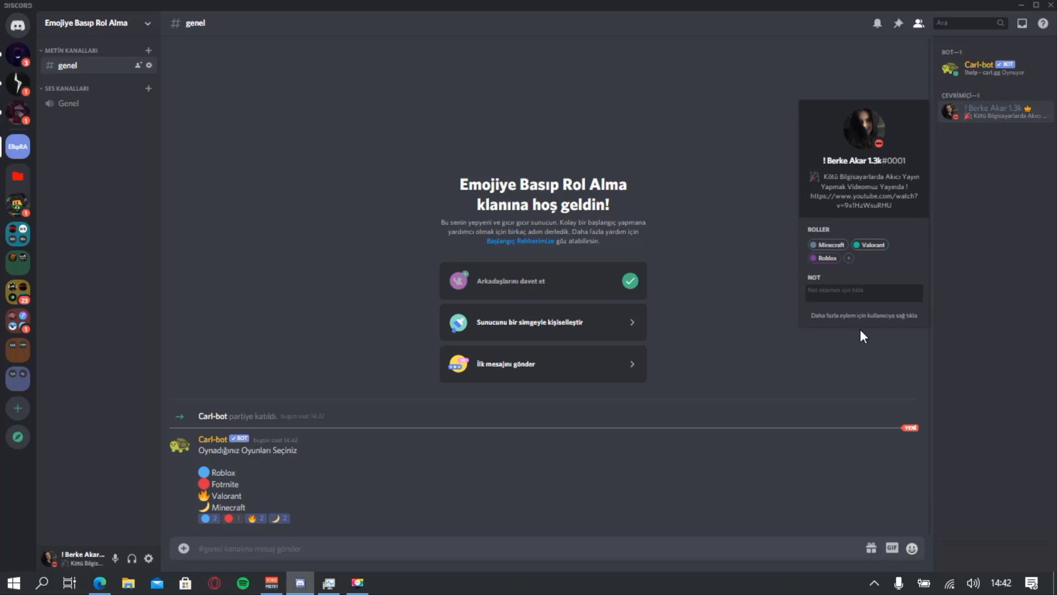